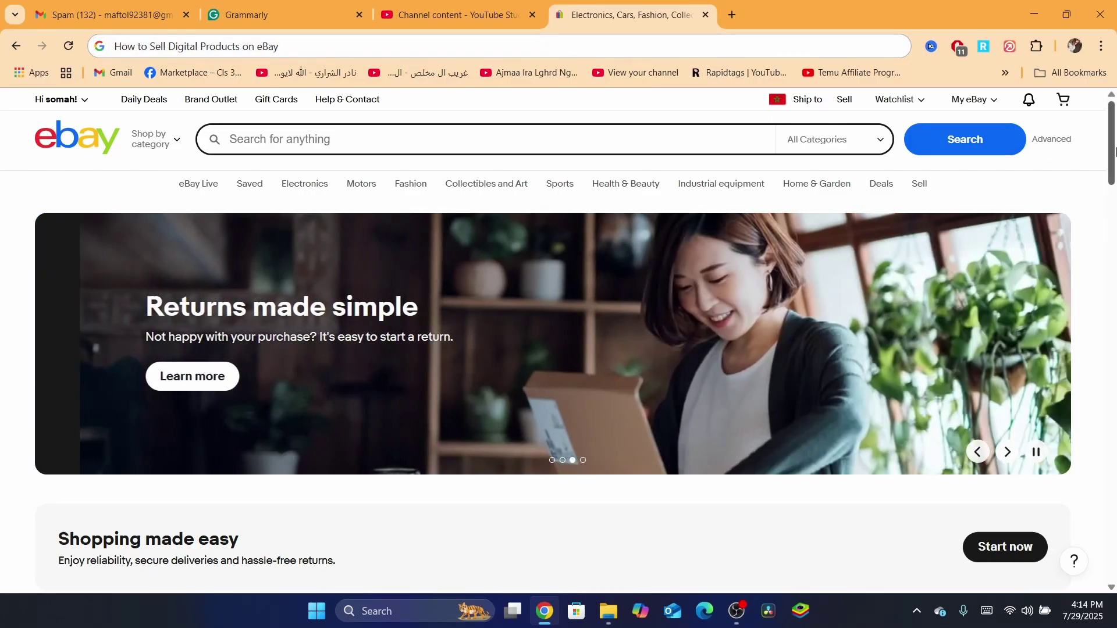
Step: Open the Camisas Vaqueras shirt from Recently viewed items and select its title
drag(1112, 157, 1114, 129)
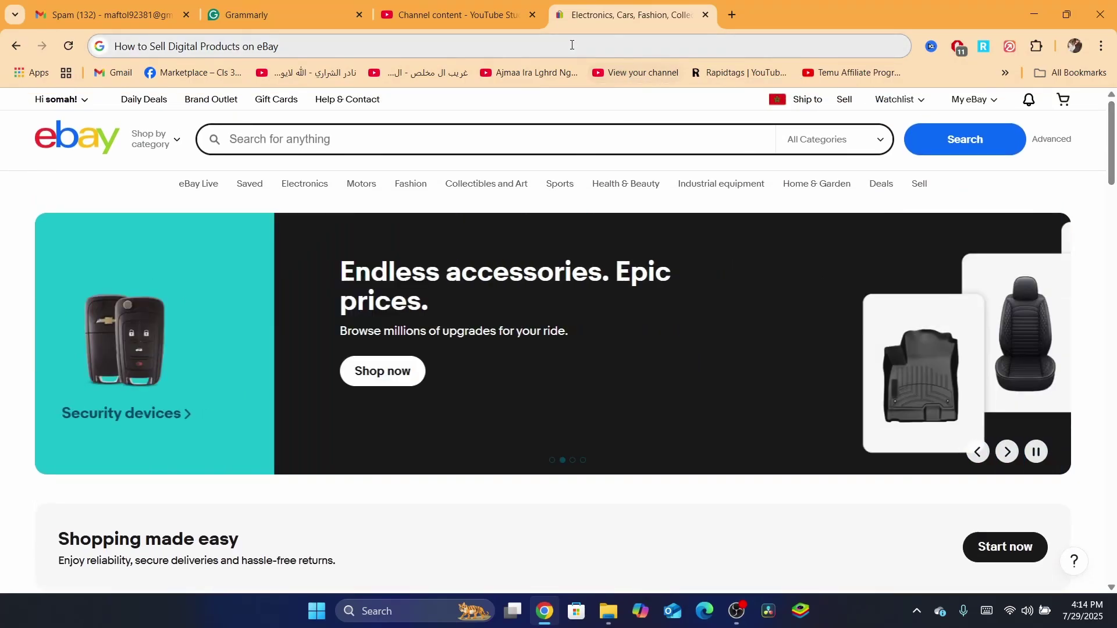
drag(1114, 139, 1114, 96)
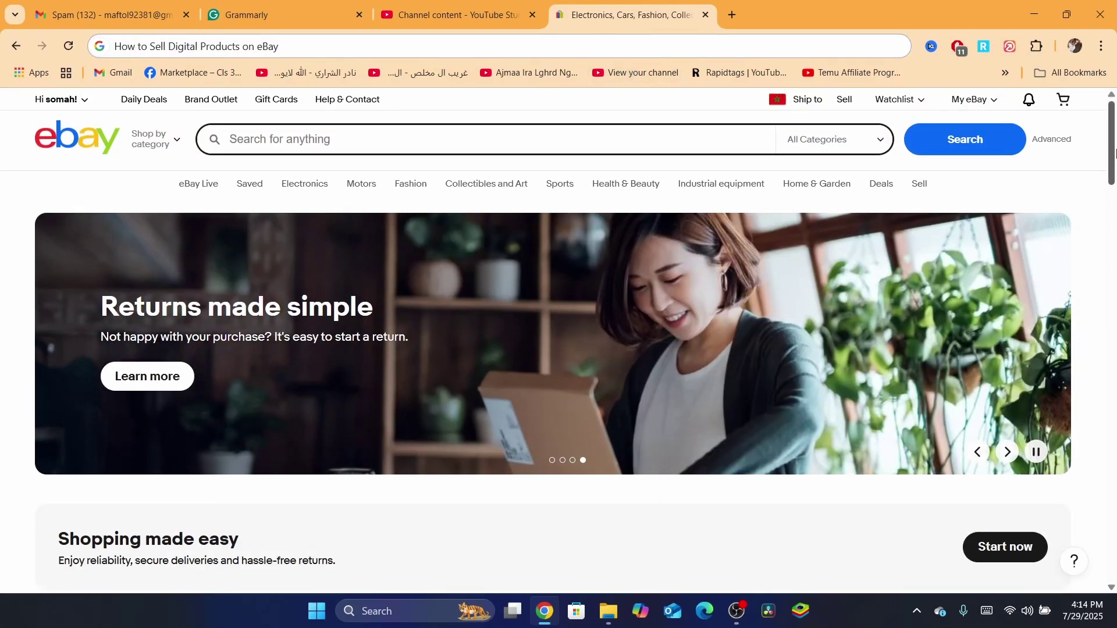
scroll(410, 217, down, 10)
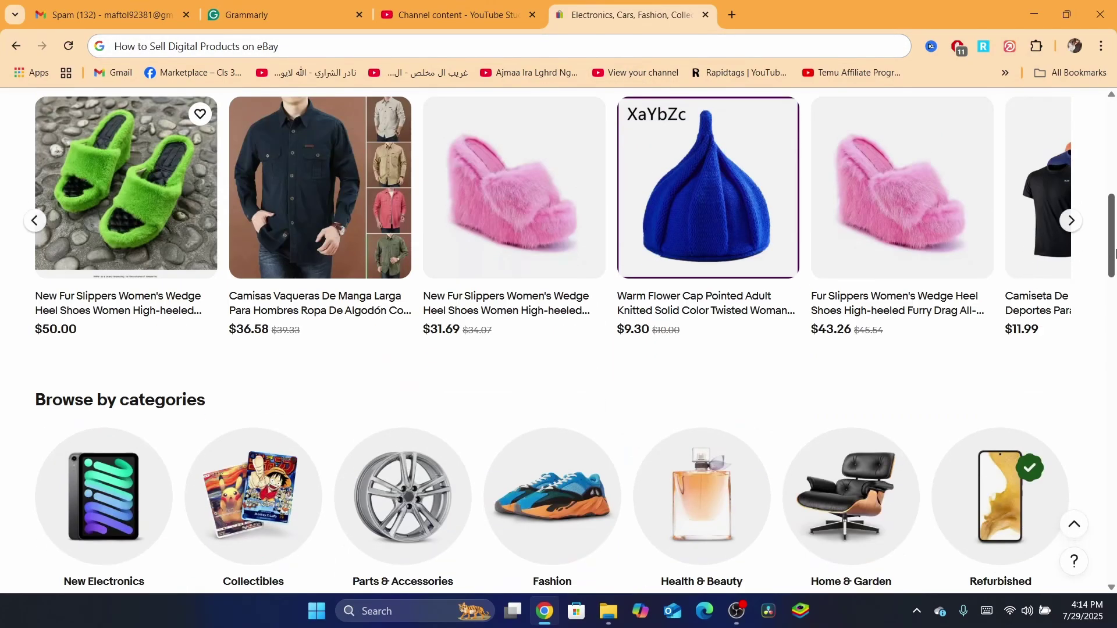
click(407, 218)
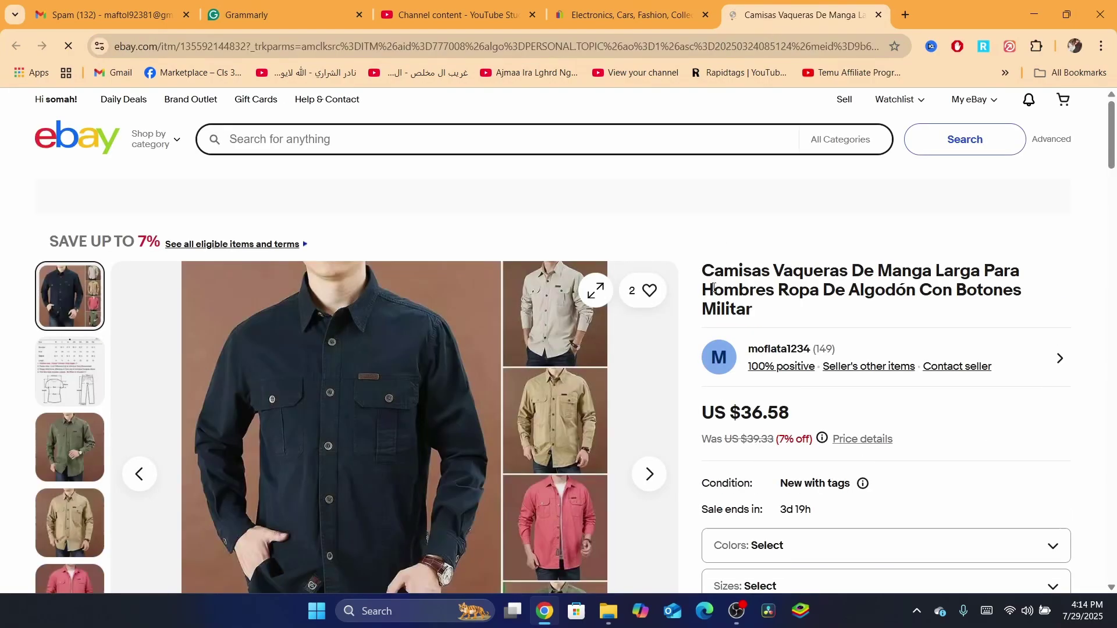
triple_click(714, 287)
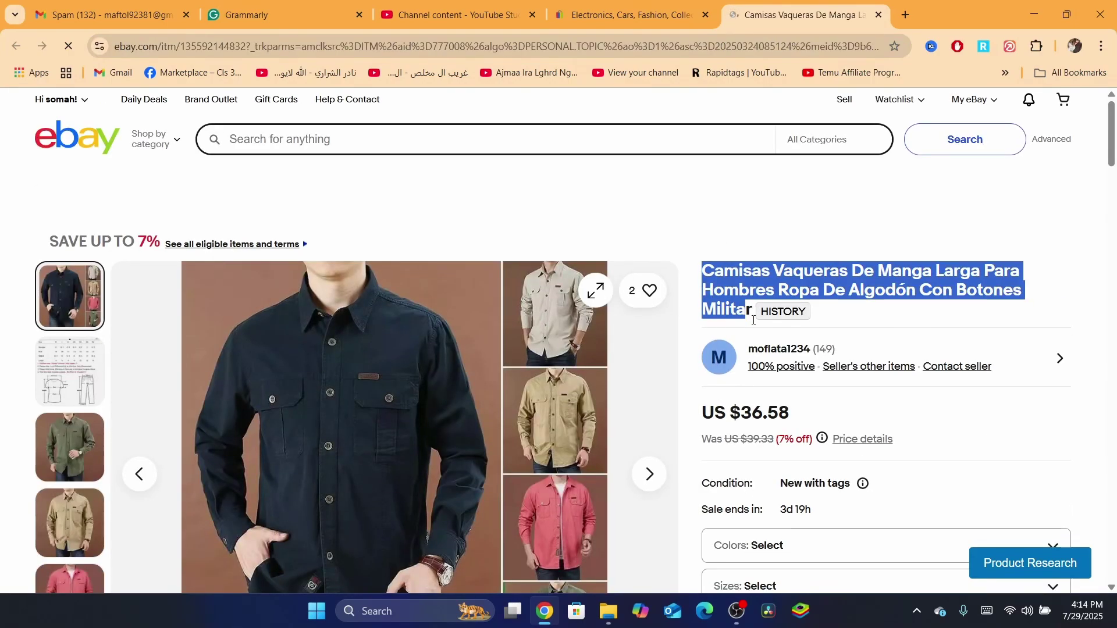
Step: Select the listing's US $36.58 price, then clear the selection
scroll(371, 250, down, 2)
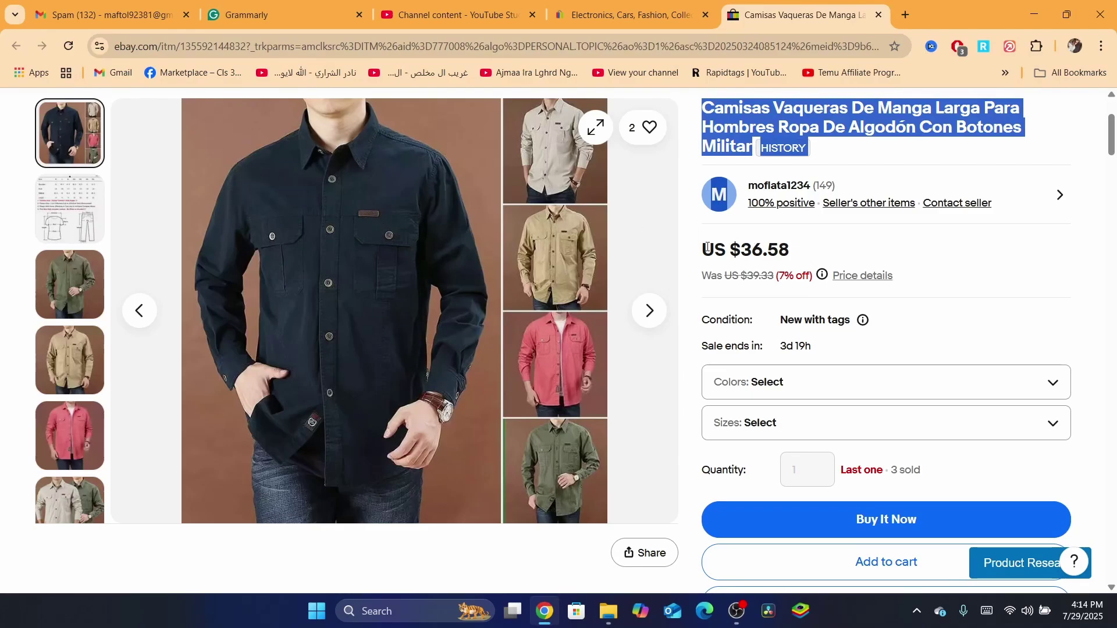
drag(707, 248, 842, 259)
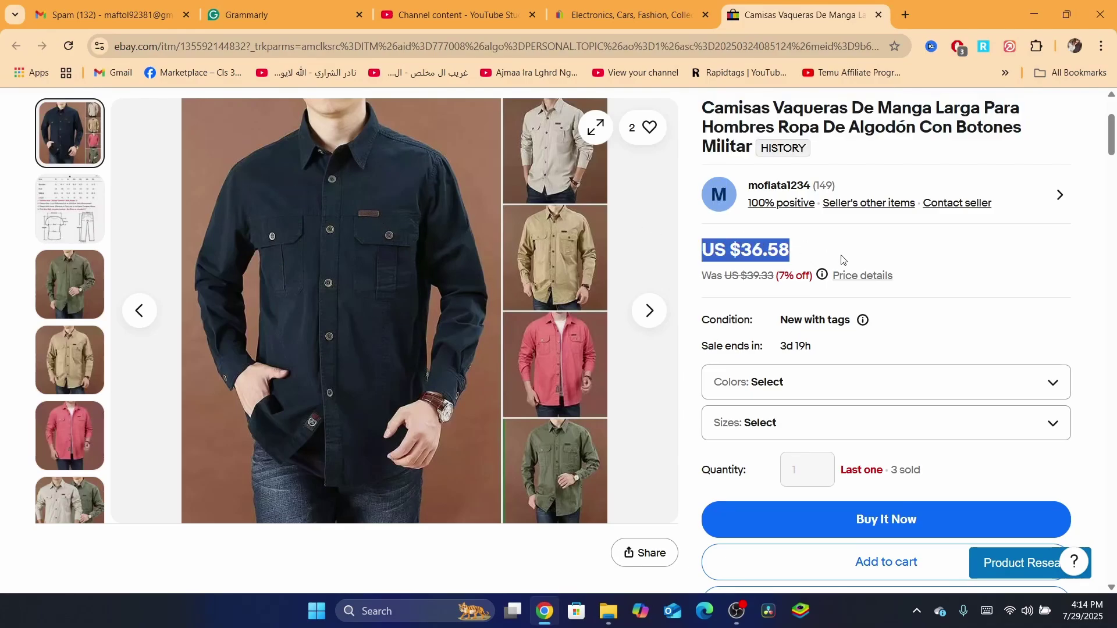
triple_click(777, 248)
drag(706, 108, 756, 148)
mouse_move(1111, 138)
mouse_down()
mouse_move(1114, 440)
mouse_move(1112, 140)
mouse_move(1095, 125)
mouse_up()
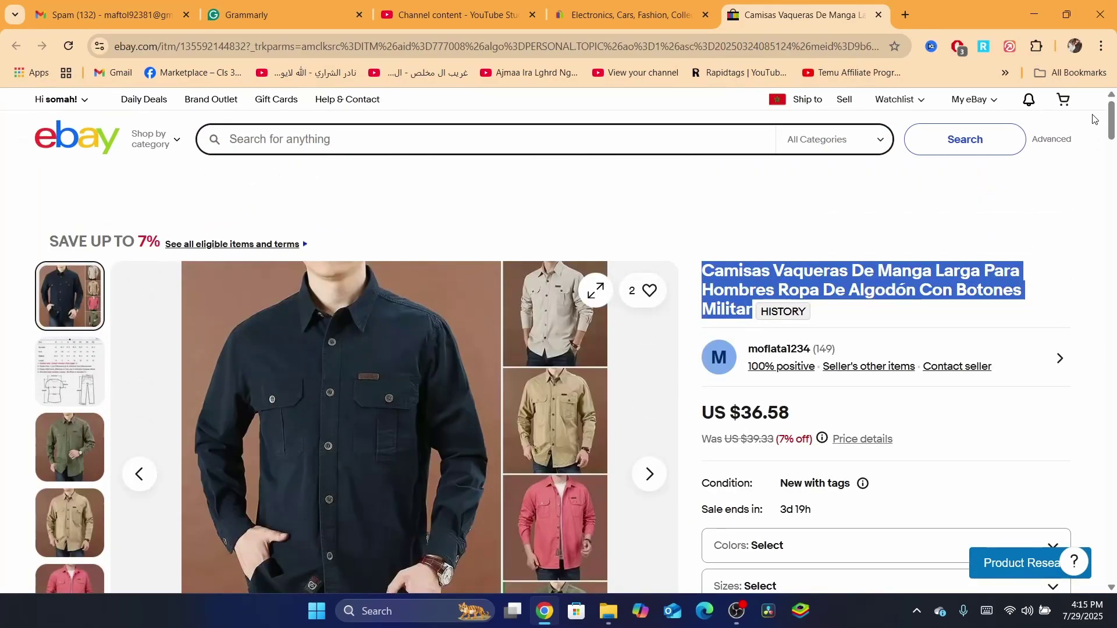
click(677, 266)
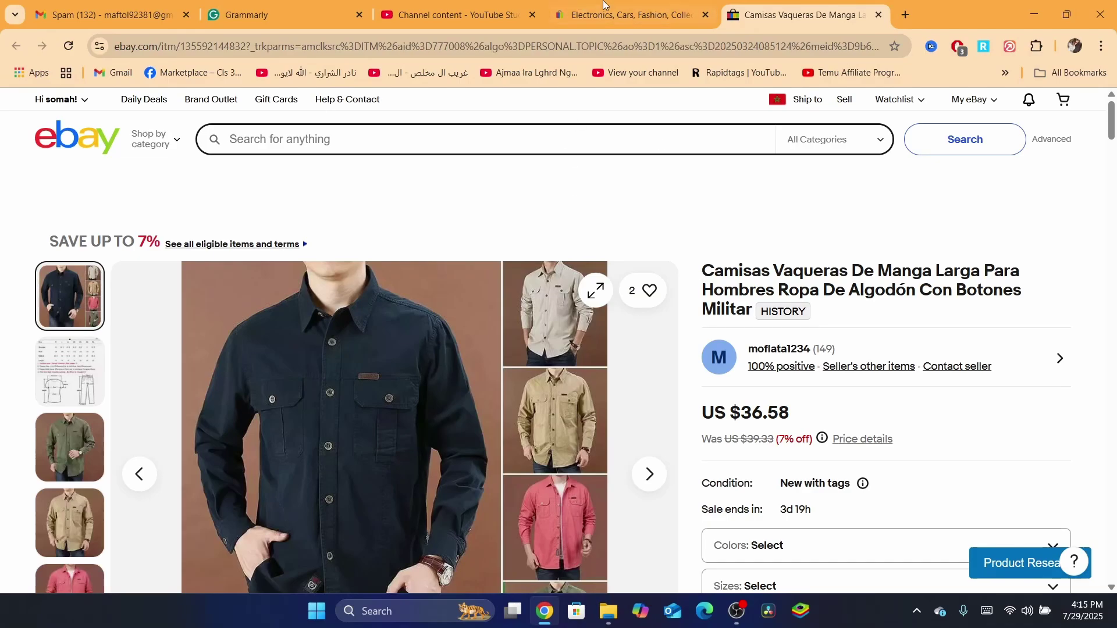
Step: Browse the eBay home page down to Browse by categories, then return to the top
click(583, 9)
scroll(587, 227, up, 10)
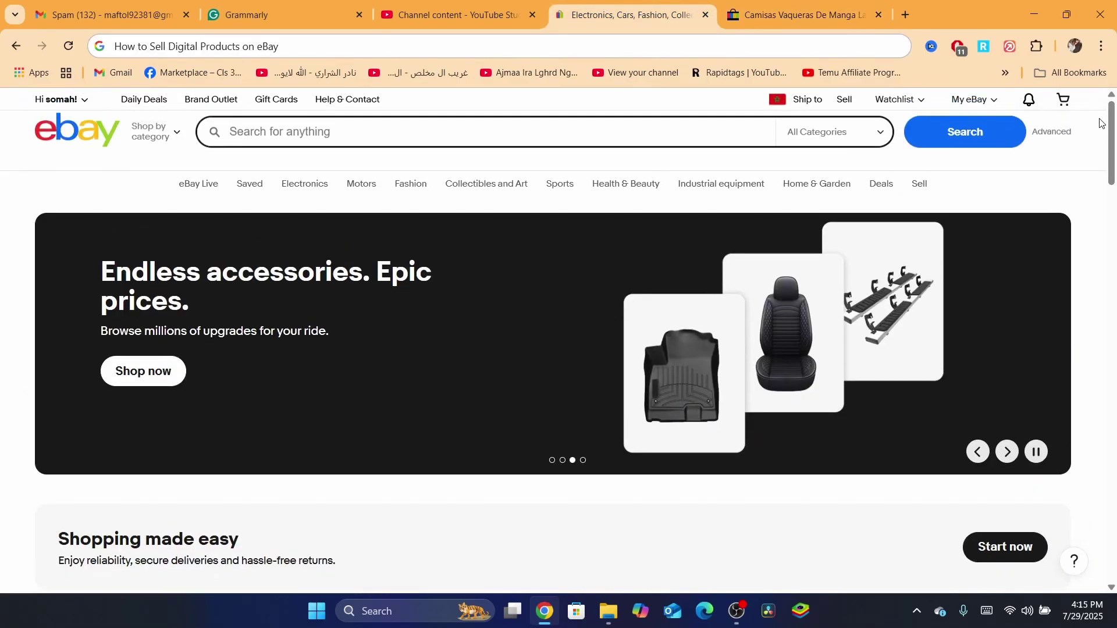
drag(1112, 152, 1114, 211)
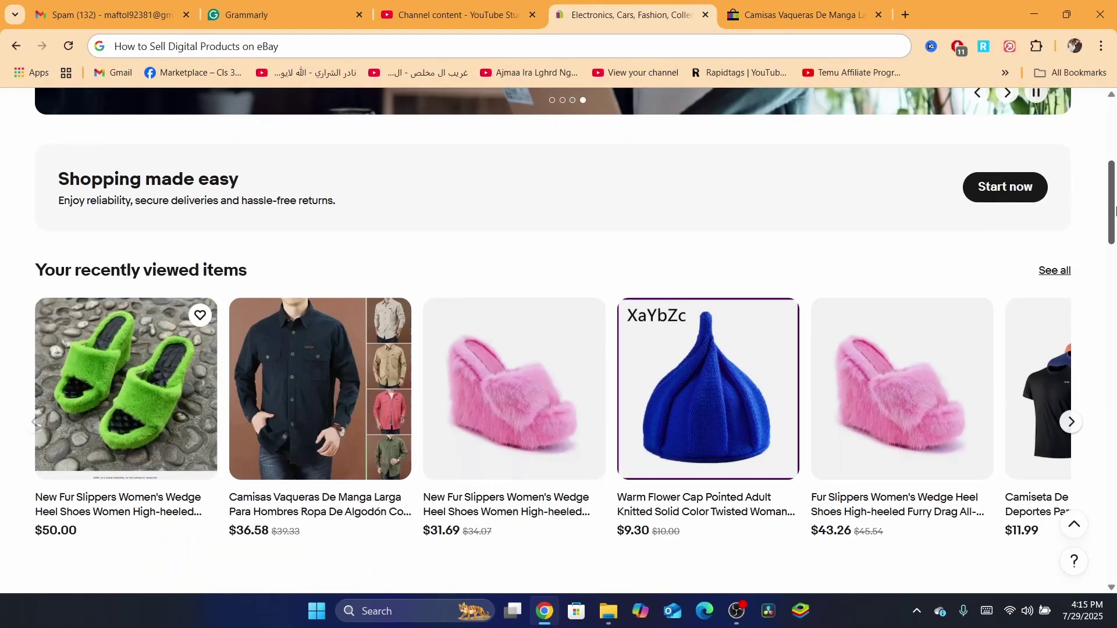
drag(1114, 217, 1114, 233)
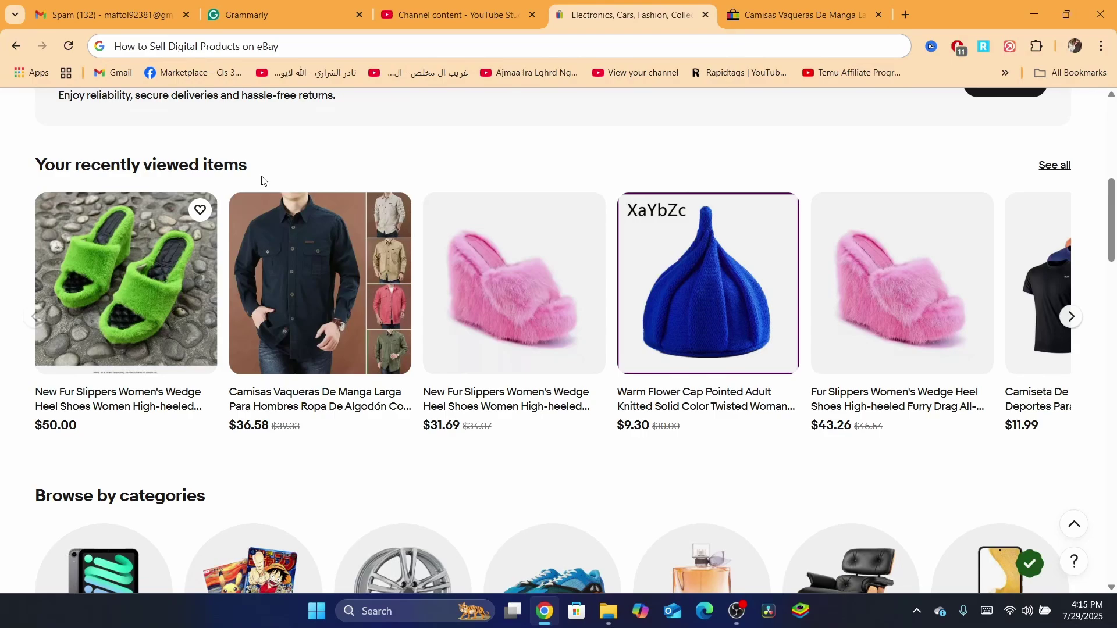
mouse_move(1112, 214)
mouse_down()
mouse_move(1116, 297)
mouse_move(1116, 168)
mouse_move(1116, 195)
mouse_up()
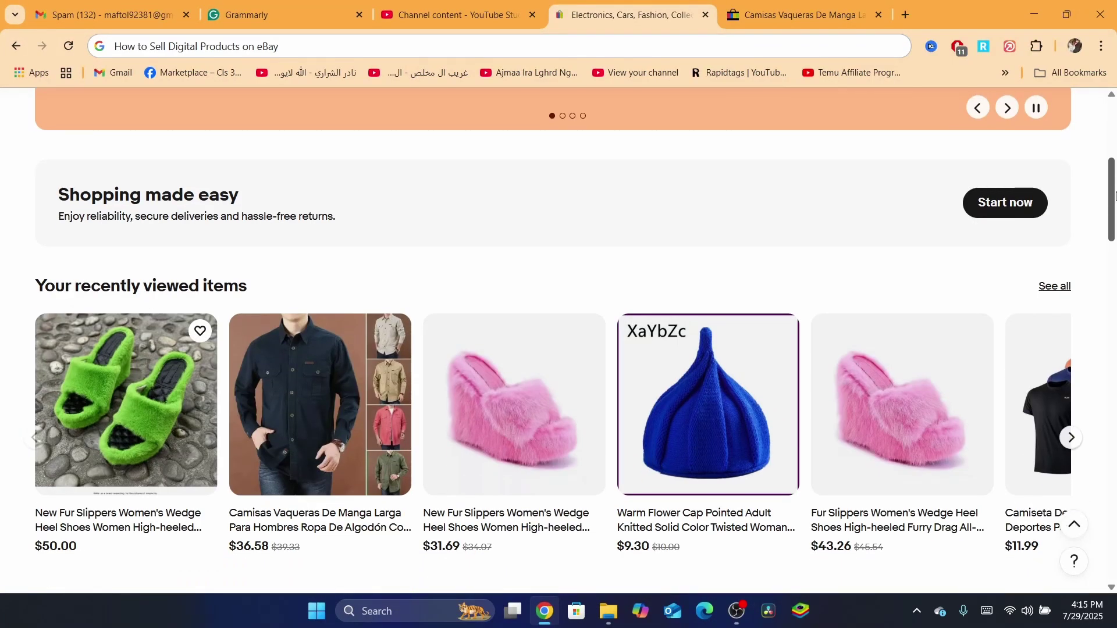
drag(1116, 195, 1116, 234)
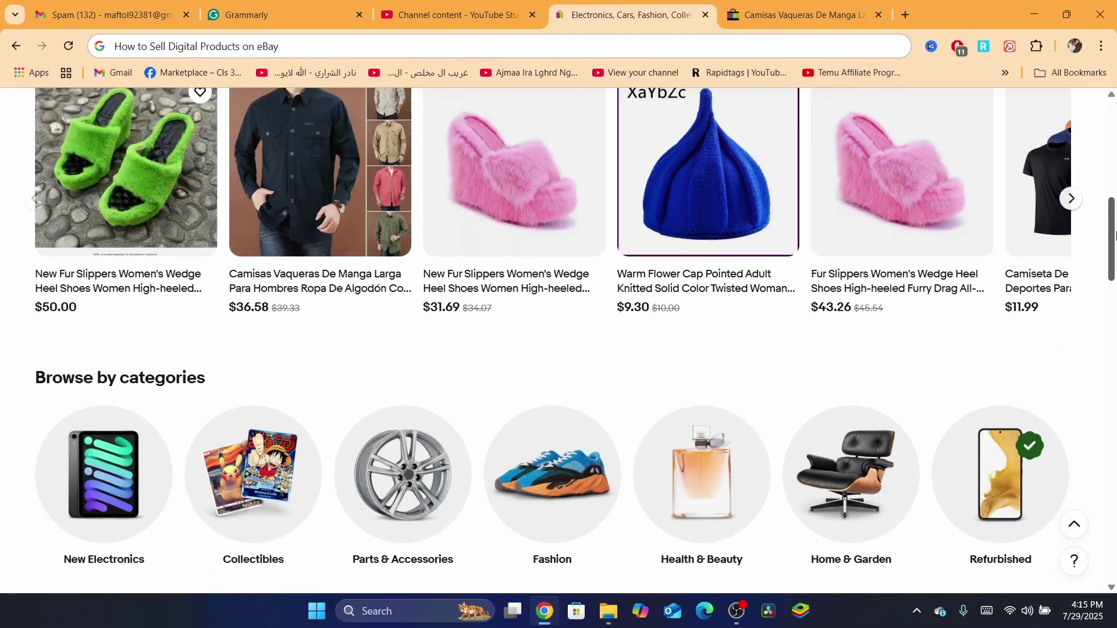
mouse_move(1116, 234)
mouse_down()
mouse_move(1116, 139)
mouse_move(1116, 234)
mouse_up()
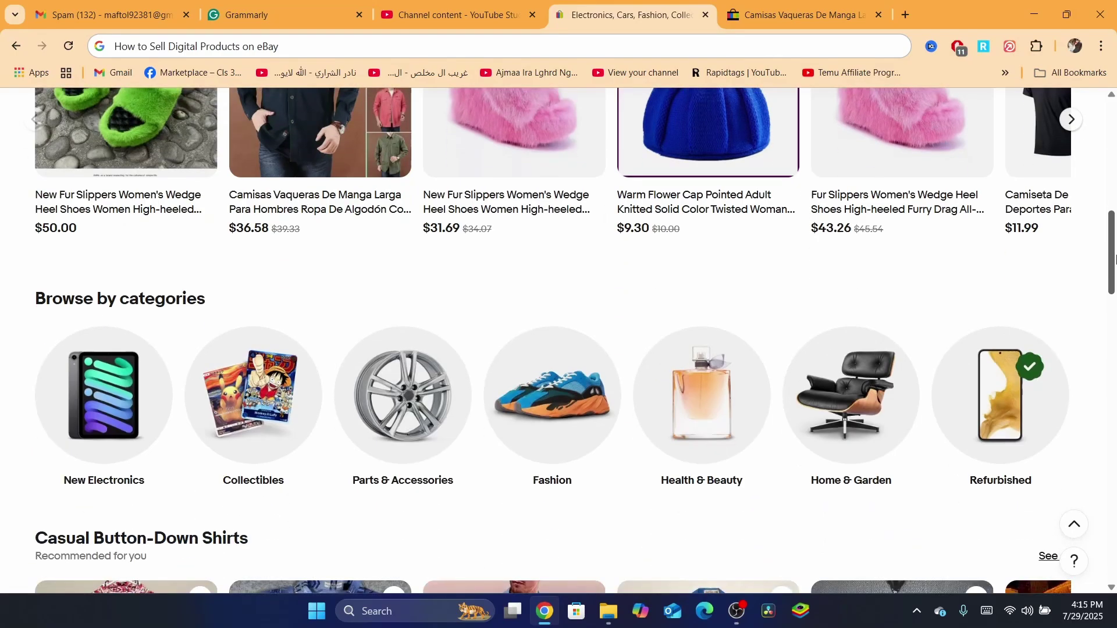
triple_click(163, 297)
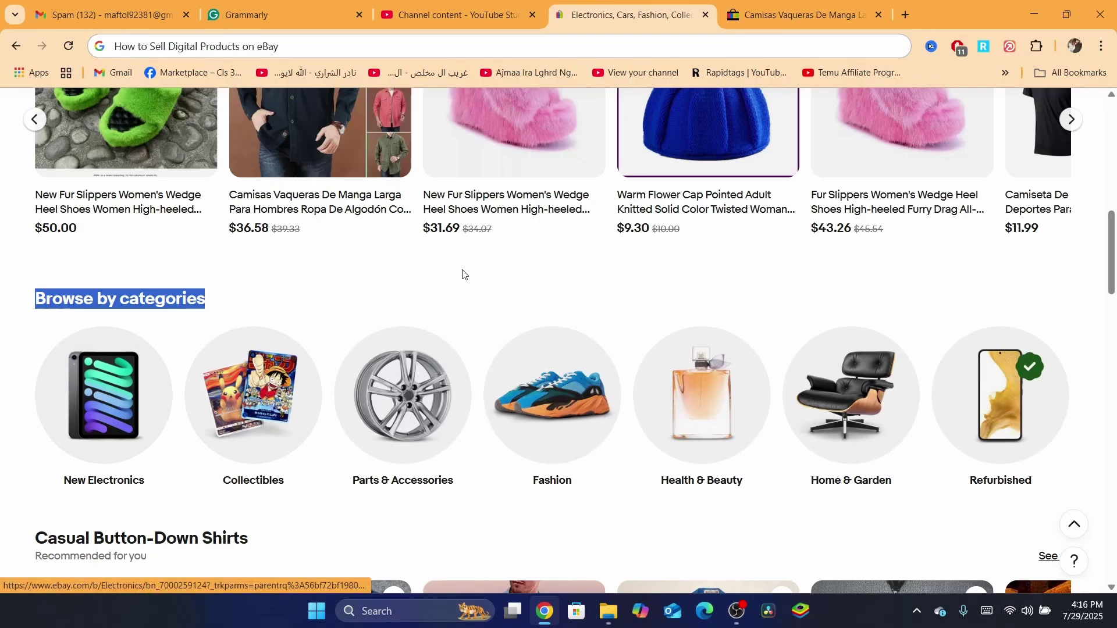
scroll(970, 213, up, 10)
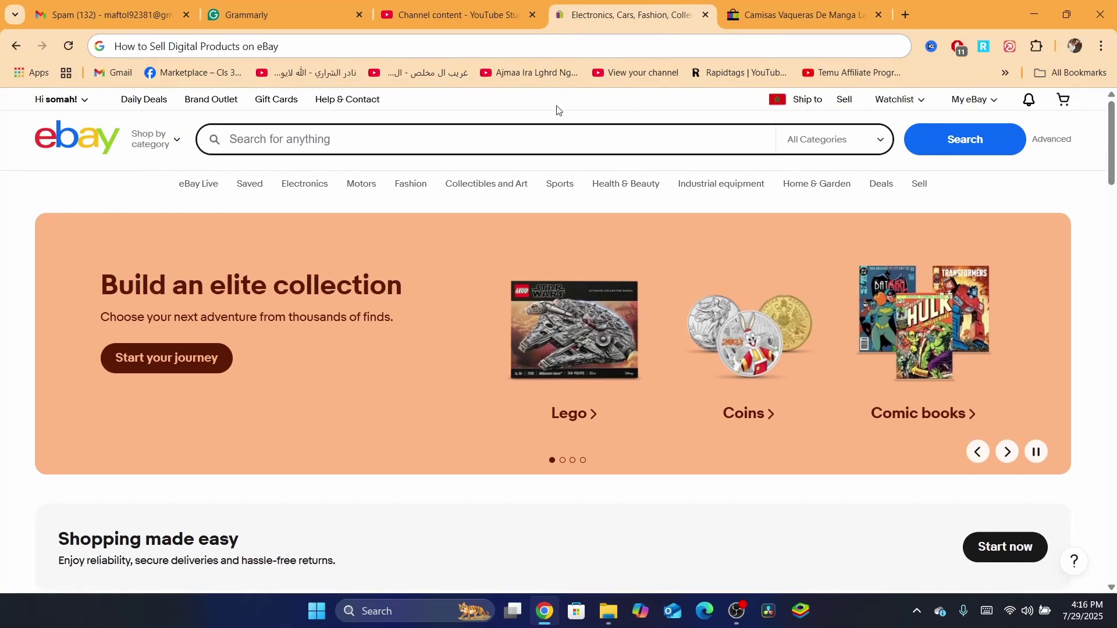
Step: Start a new listing via Sell > Create listing, then go back to the shirt listing tab
click(853, 102)
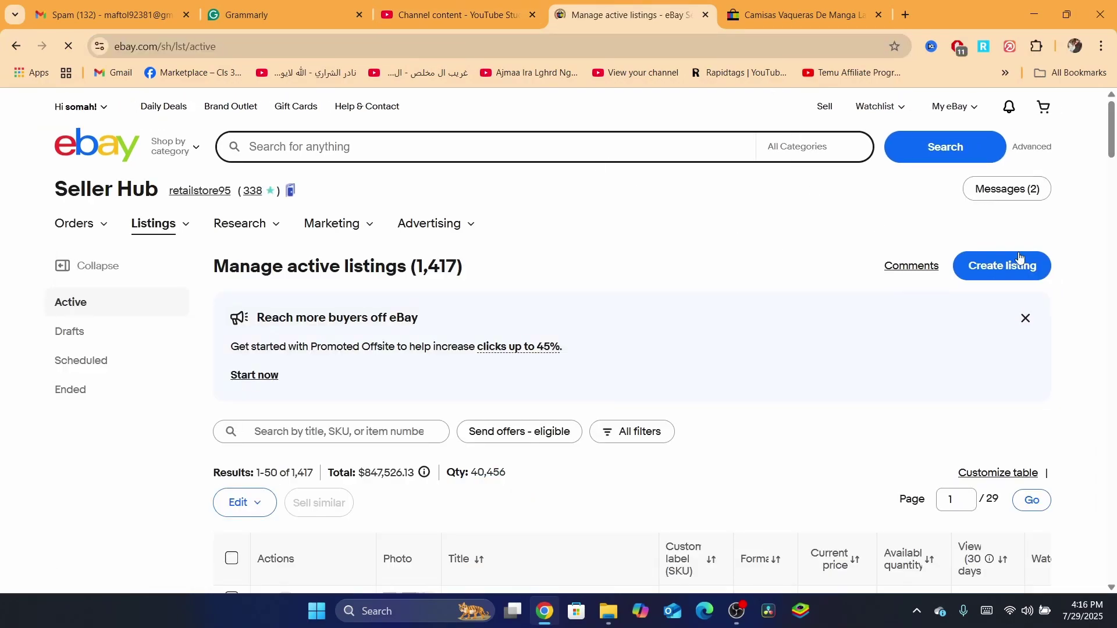
click(1005, 266)
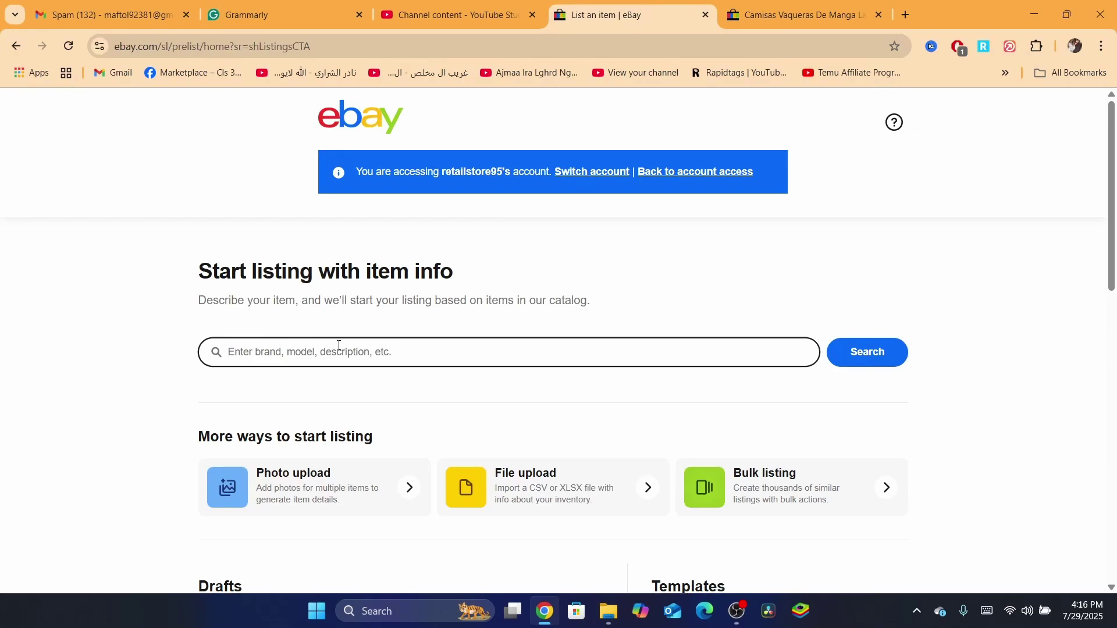
click(803, 14)
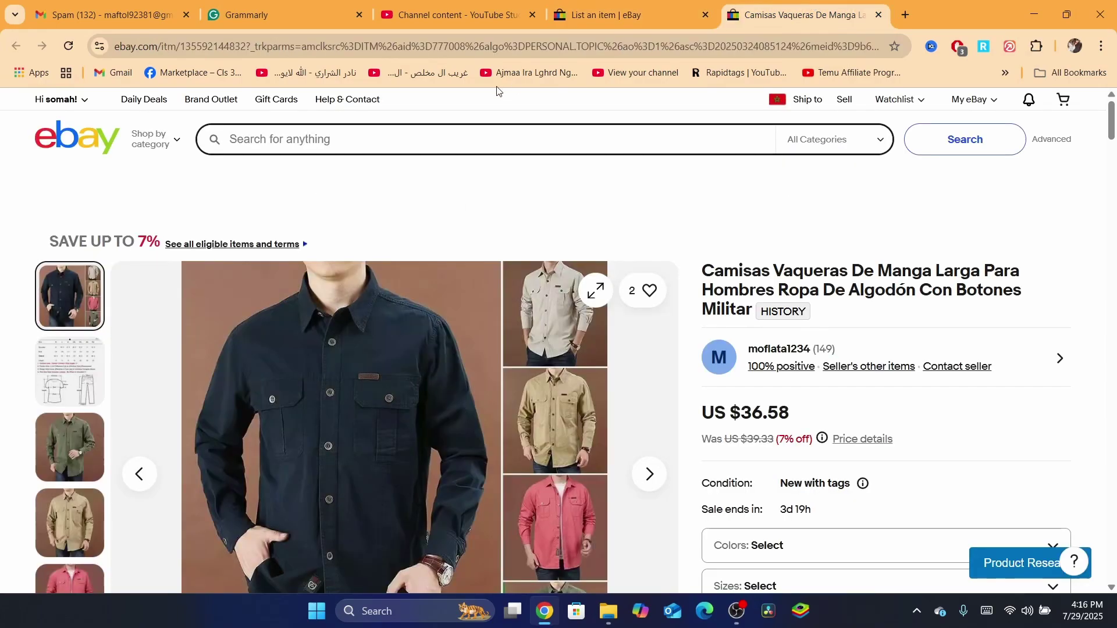
Step: Search eBay for 'windows keys', correcting the misspelled 'windows kets'
click(466, 134)
text(keyw)
key(BackSpace)
key(BackSpace)
key(BackSpace)
key(BackSpace)
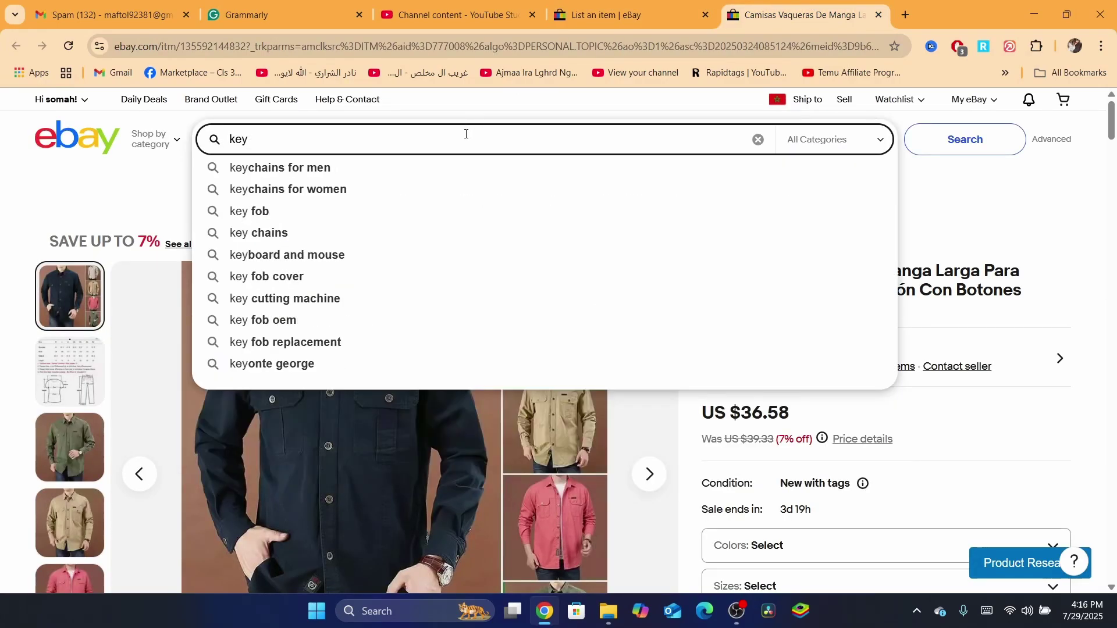
text(windows kets)
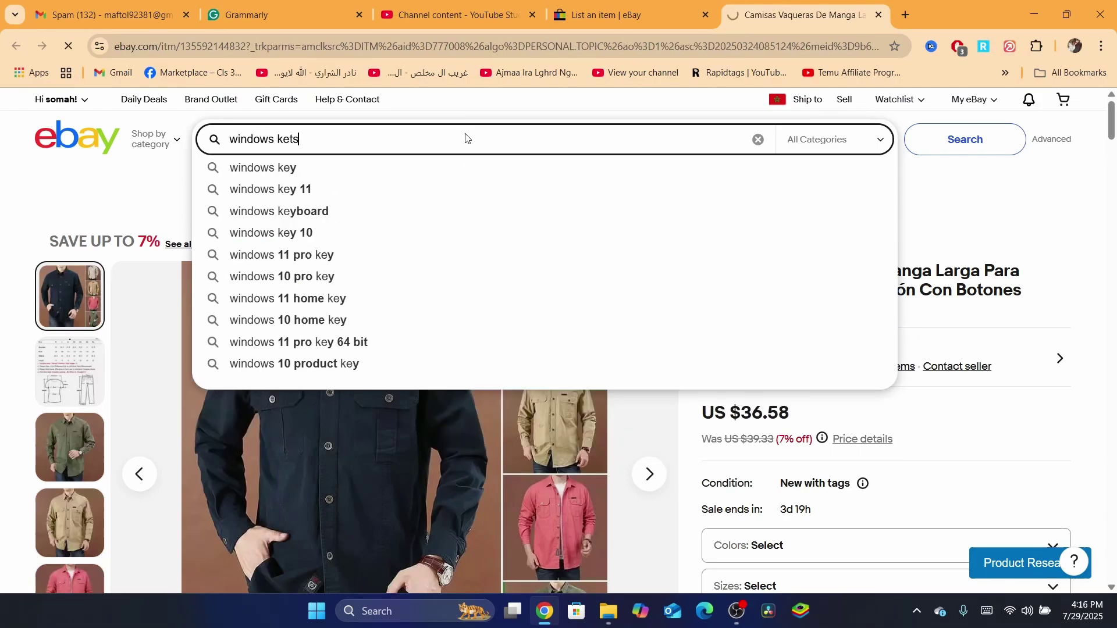
key(Return)
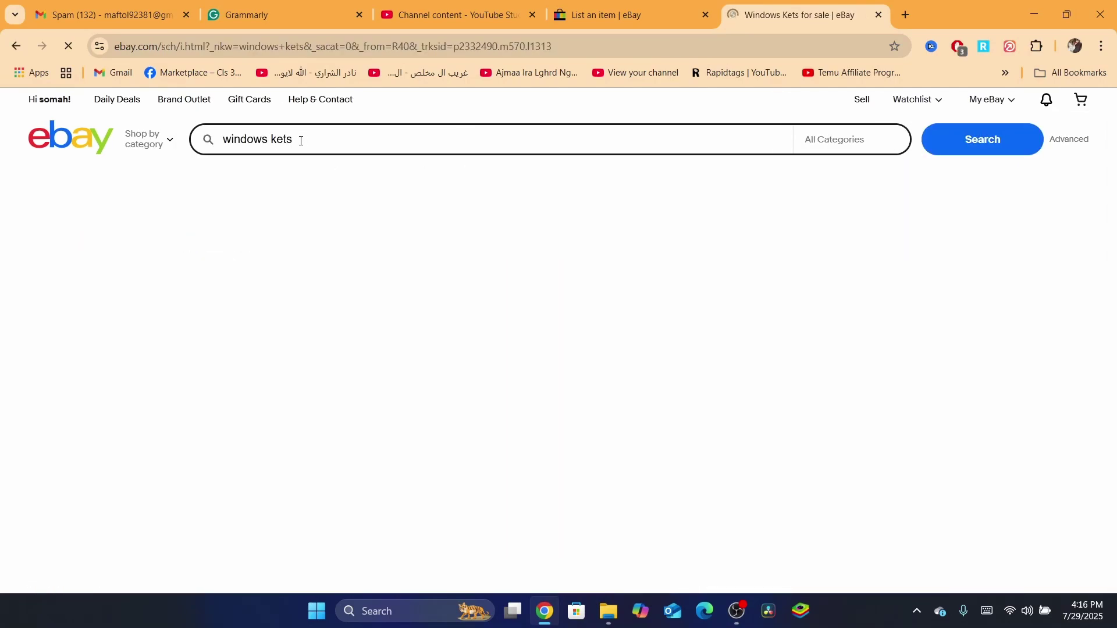
key(BackSpace)
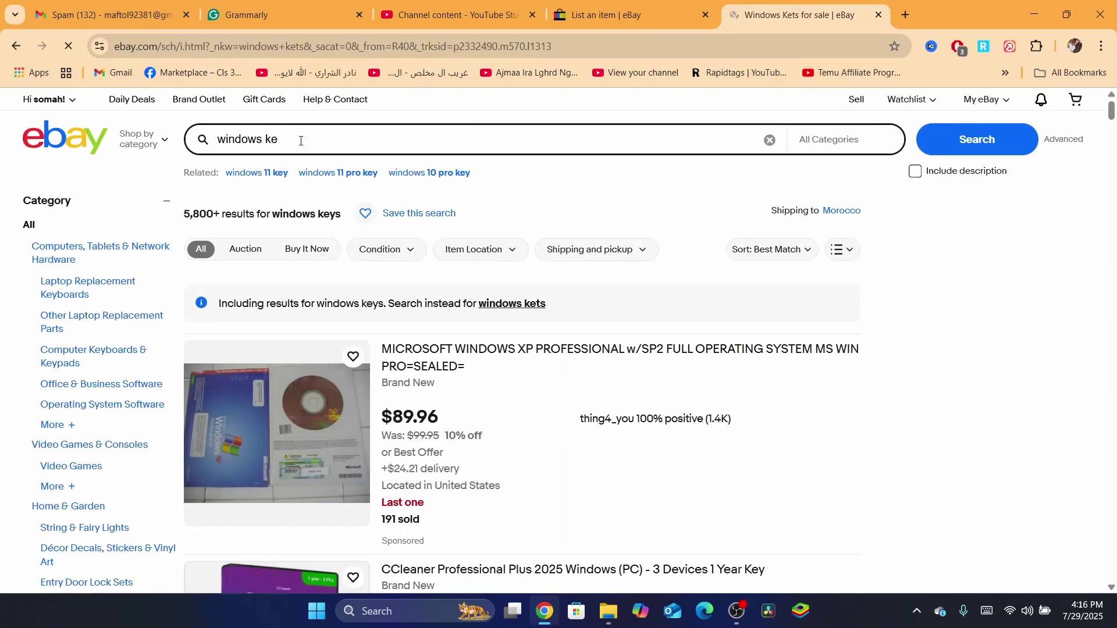
text(ys)
key(Return)
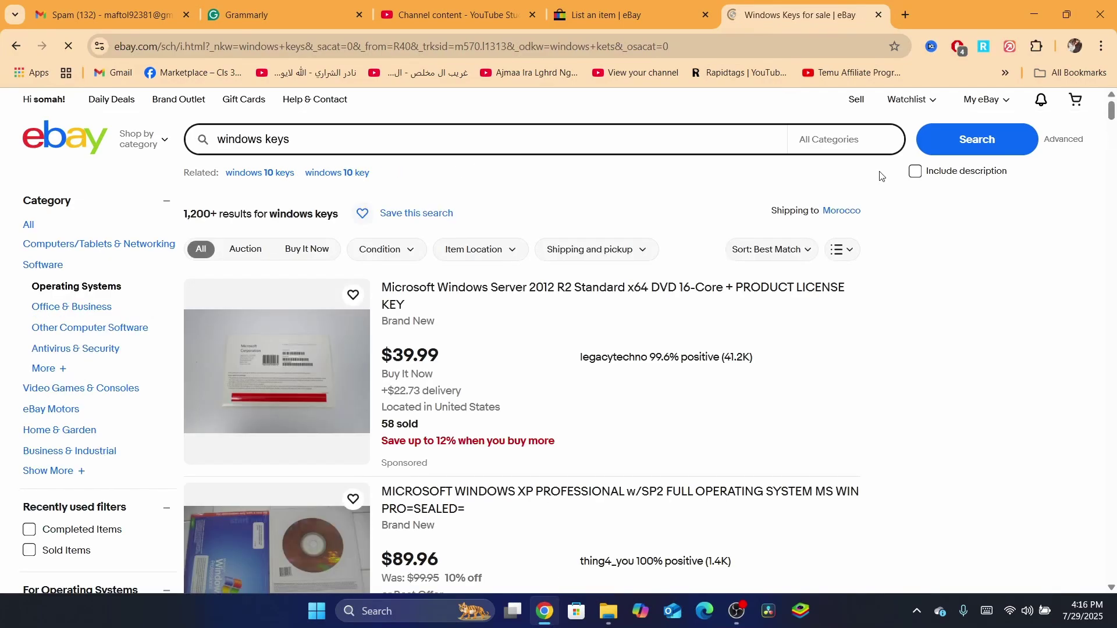
Step: Scroll the results past the $49.99 offer down to the Windows 7 Ultimate listing
scroll(353, 265, down, 4)
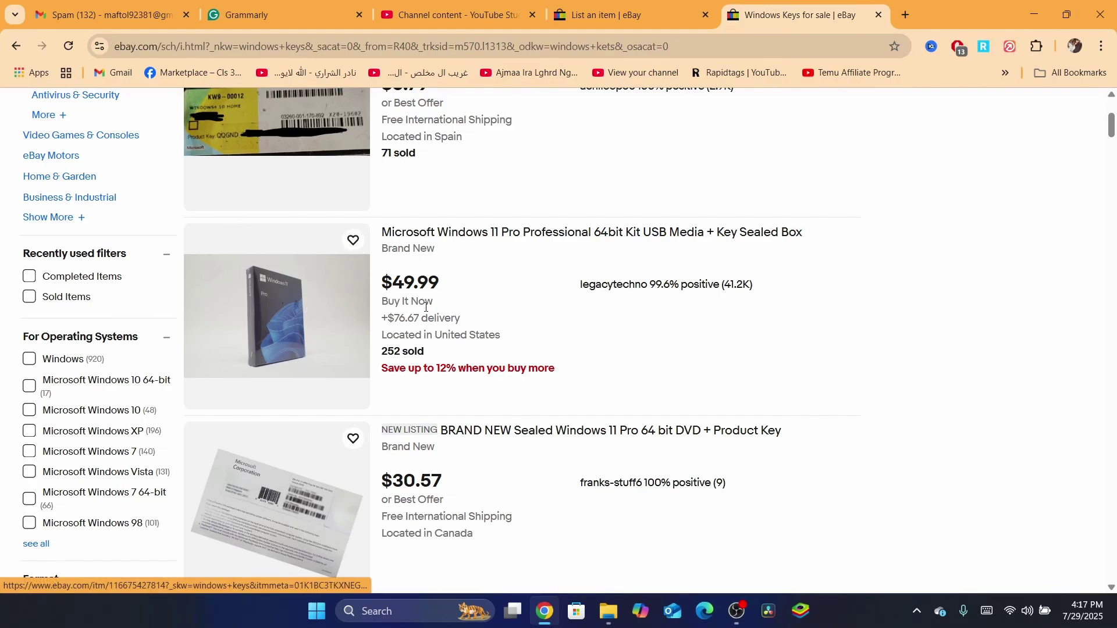
drag(391, 271, 452, 309)
click(453, 310)
drag(372, 271, 458, 321)
click(484, 326)
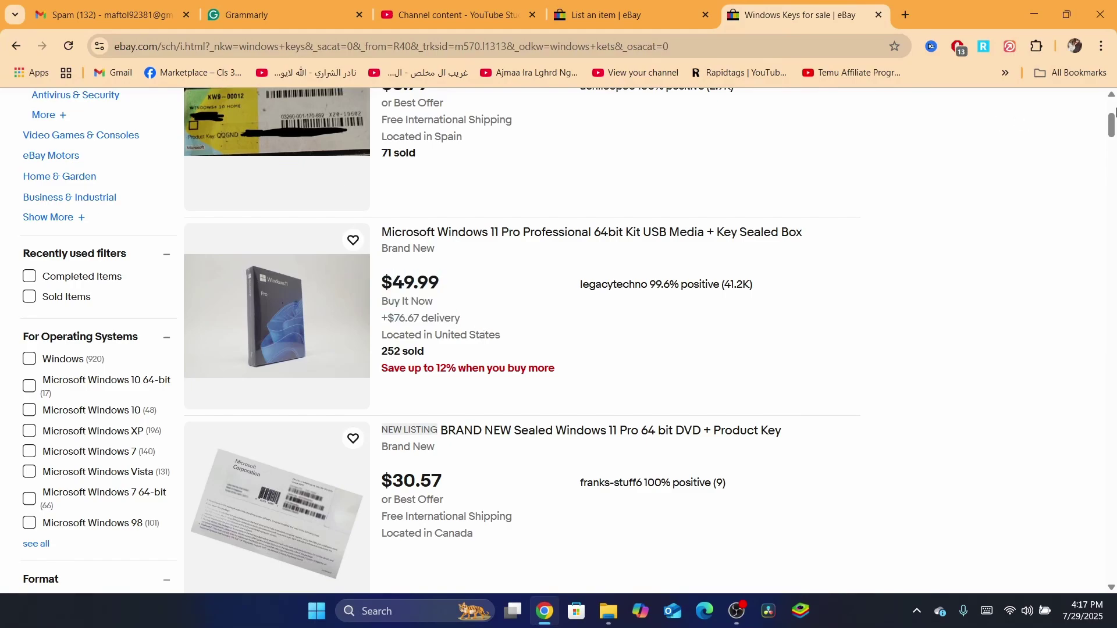
scroll(1112, 135, down, 1)
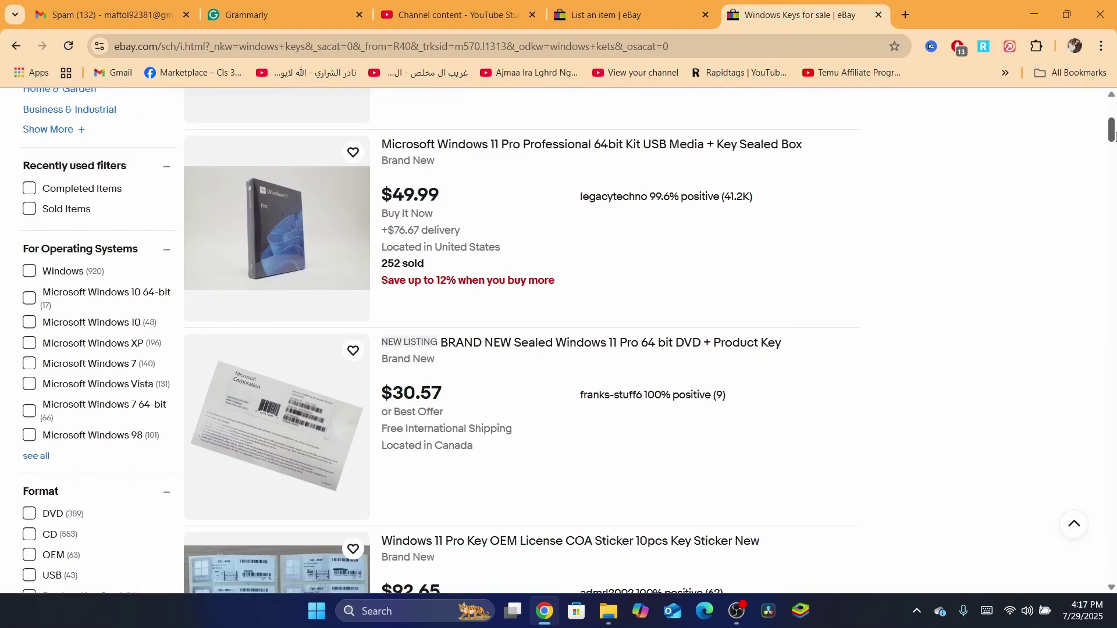
drag(1112, 135, 1113, 212)
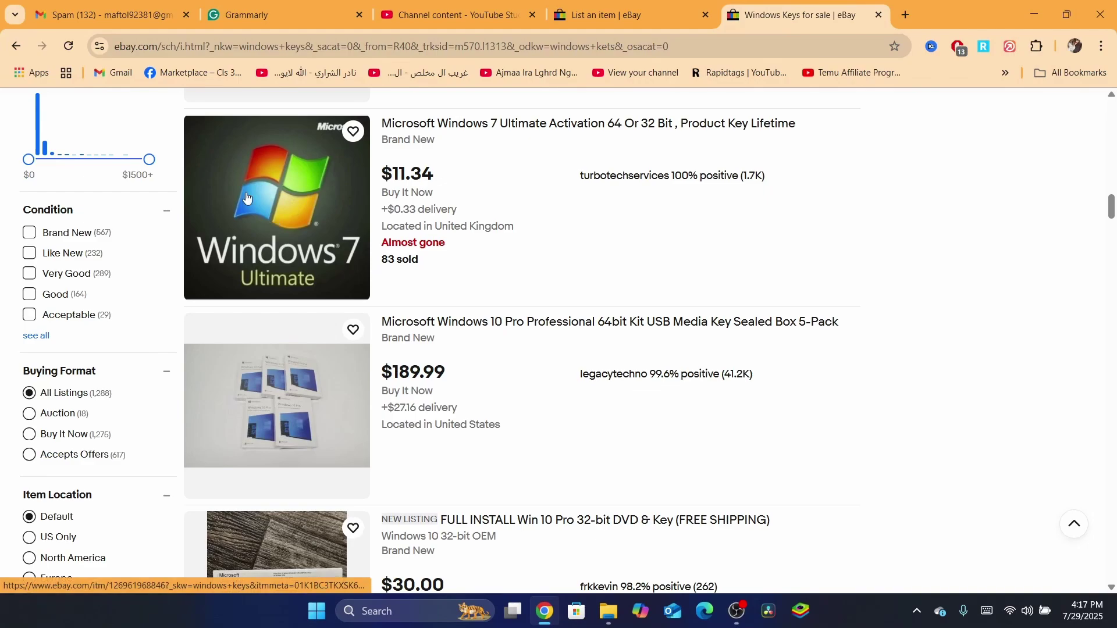
Step: Open the Windows 7 Ultimate product key listing (GBP 8.49) in its own tab
click(272, 201)
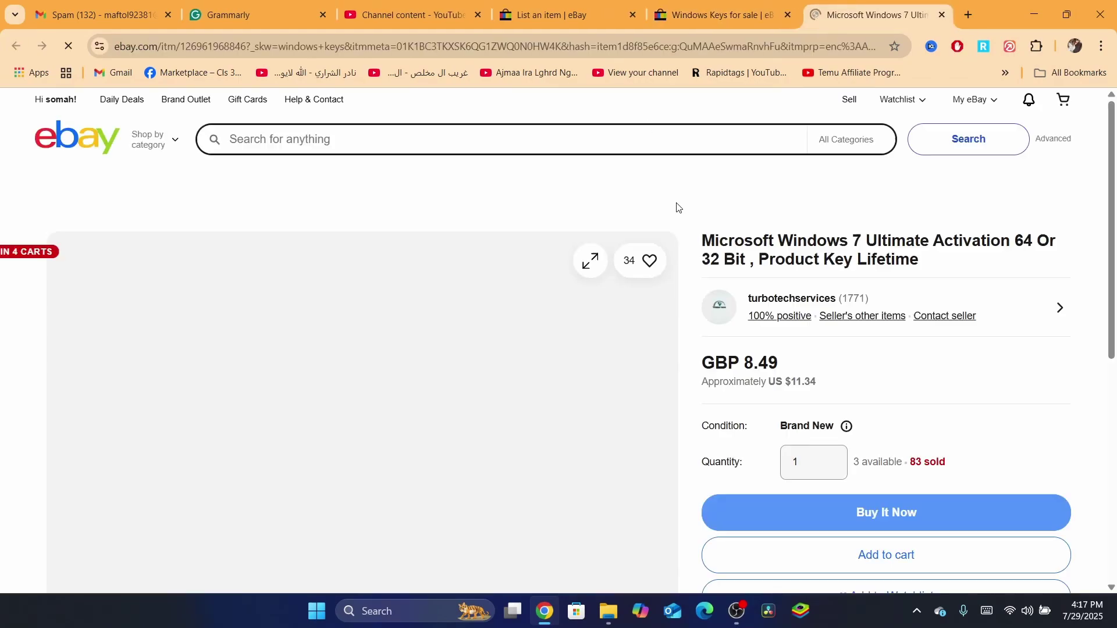
drag(698, 241, 867, 243)
click(867, 243)
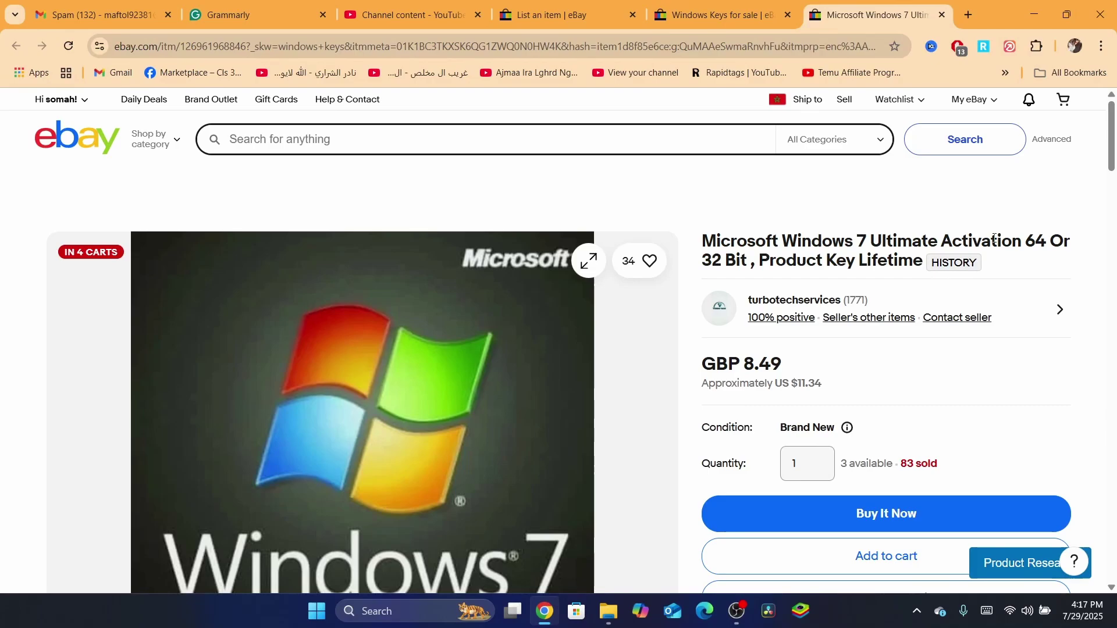
drag(767, 256, 927, 241)
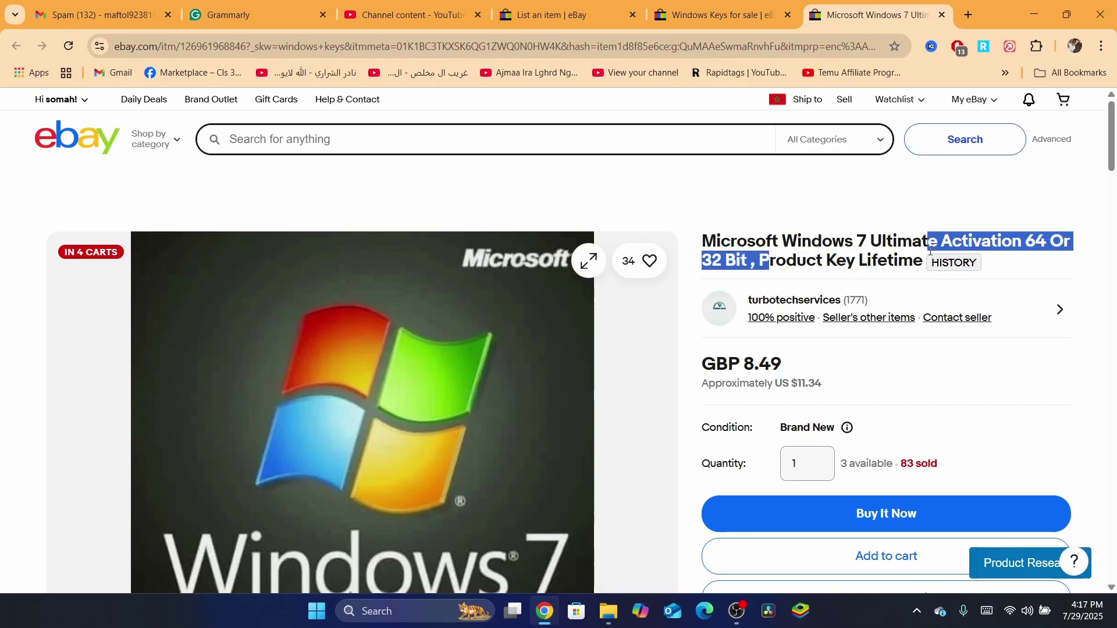
click(1115, 256)
scroll(566, 222, down, 15)
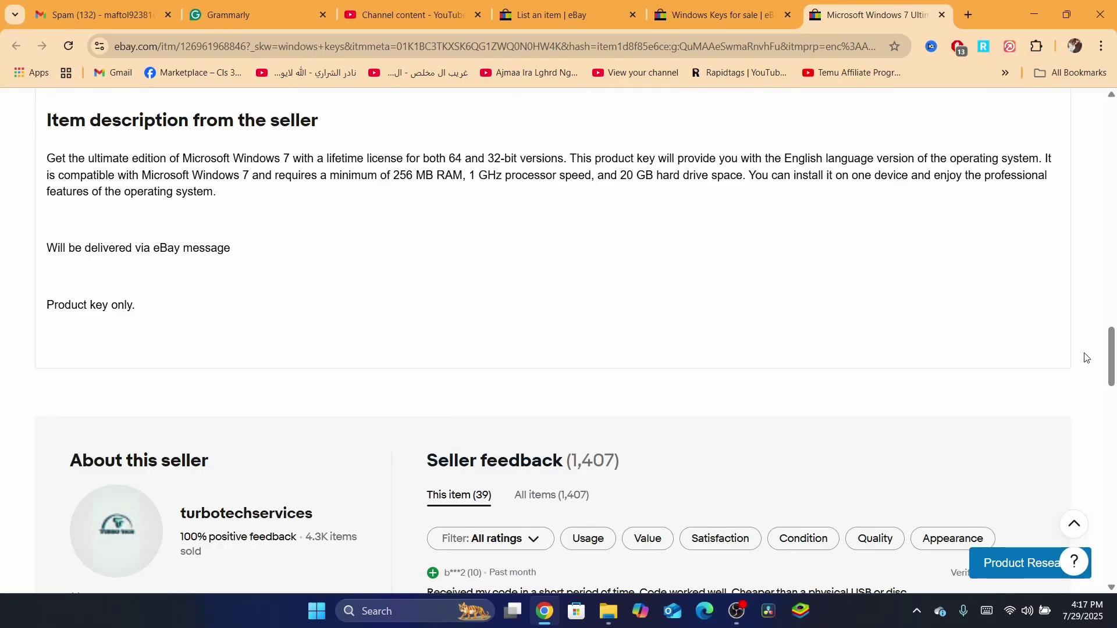
drag(1114, 361, 1114, 147)
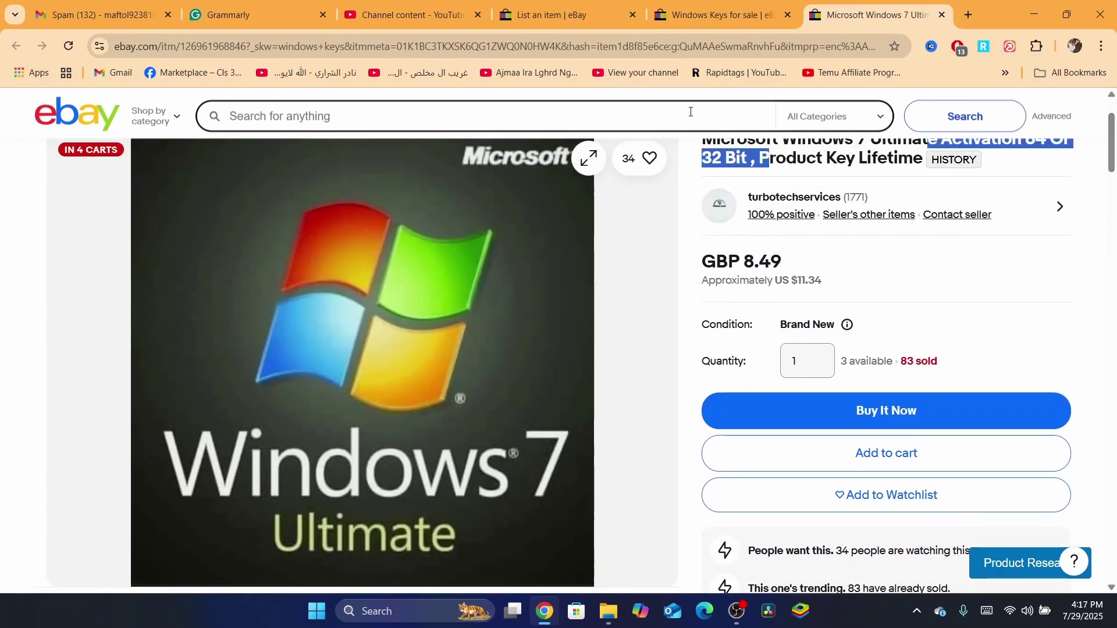
Step: Select and copy the full listing title, then return to the List an item tab
drag(703, 160, 916, 159)
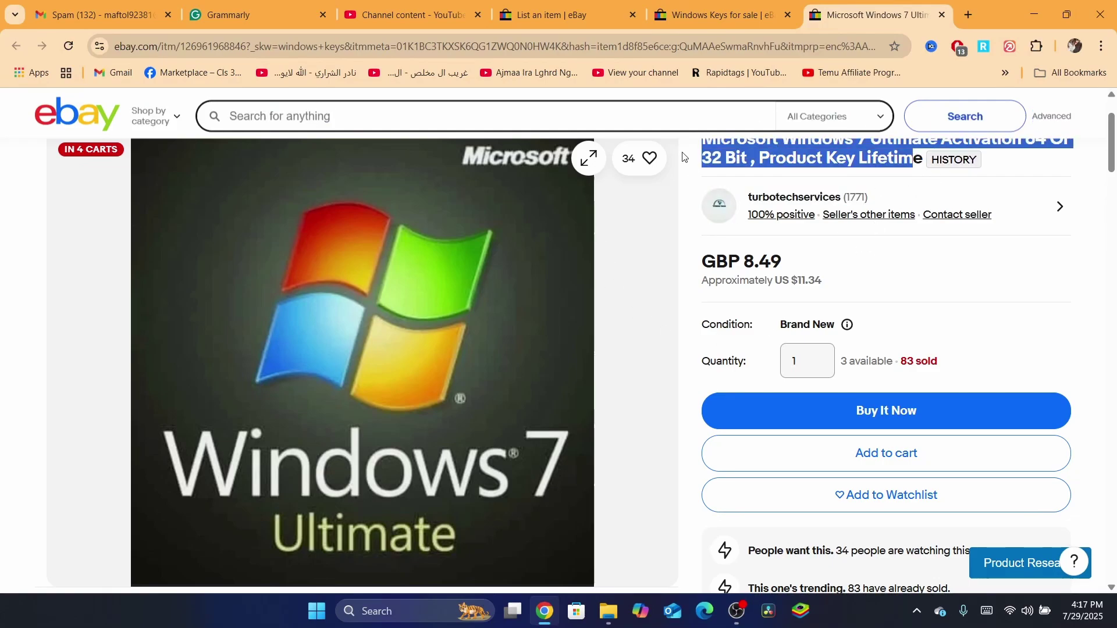
click(834, 157)
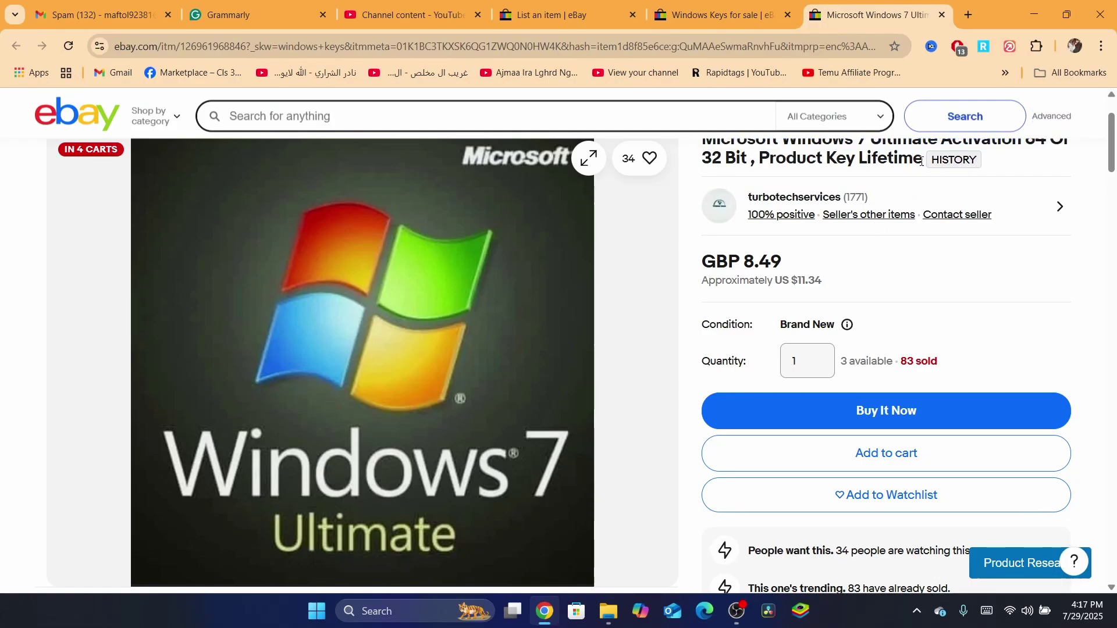
scroll(760, 225, up, 2)
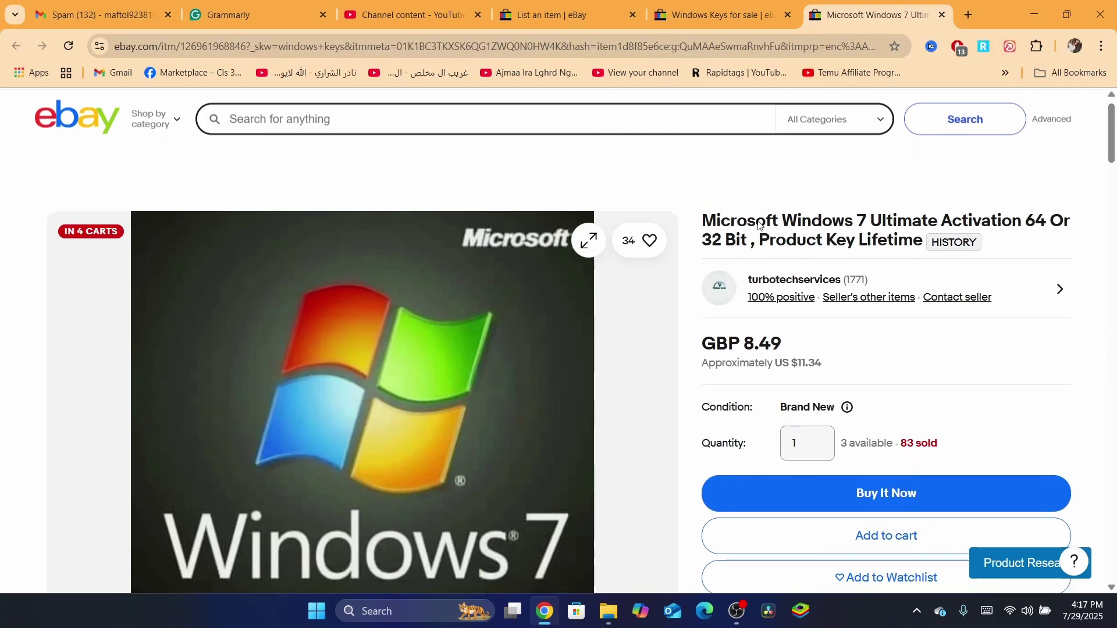
drag(702, 220, 923, 242)
key(ctrl+c)
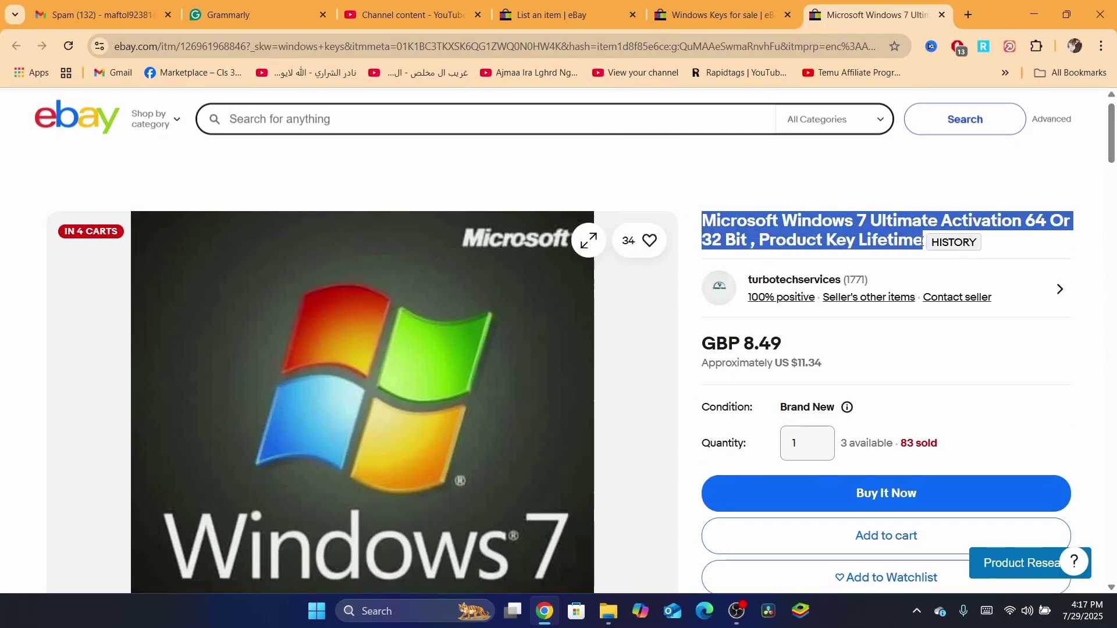
key(ctrl+shift+Tab)
key(ctrl+shift+Tab)
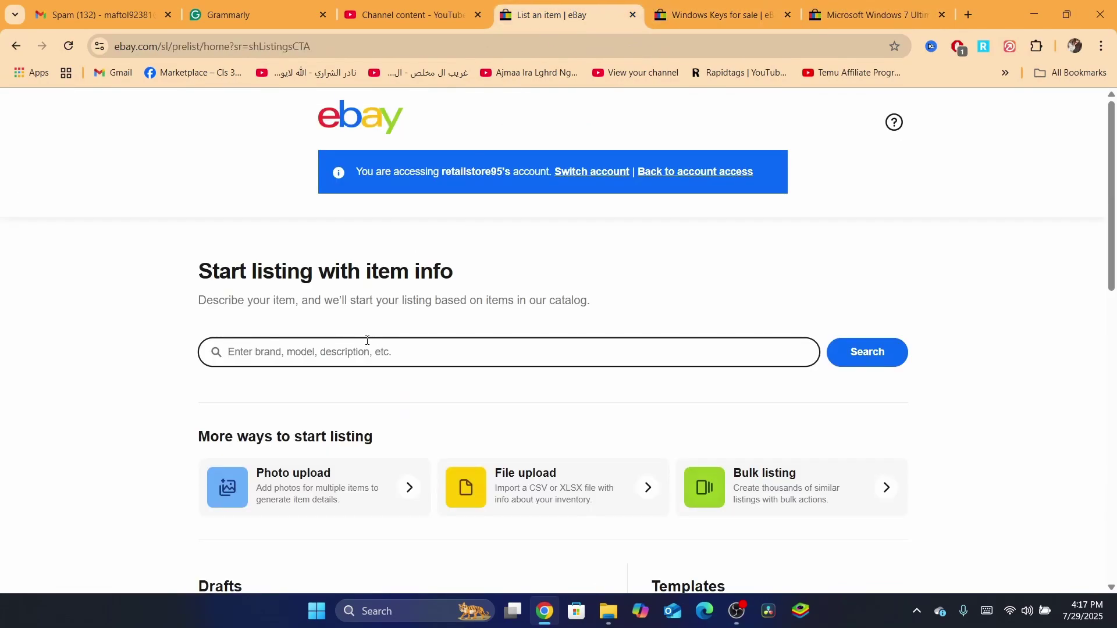
Step: Search with the pasted Windows 7 Ultimate title, skip the catalog match, and choose Brand New
click(367, 341)
key(ctrl+v)
key(Return)
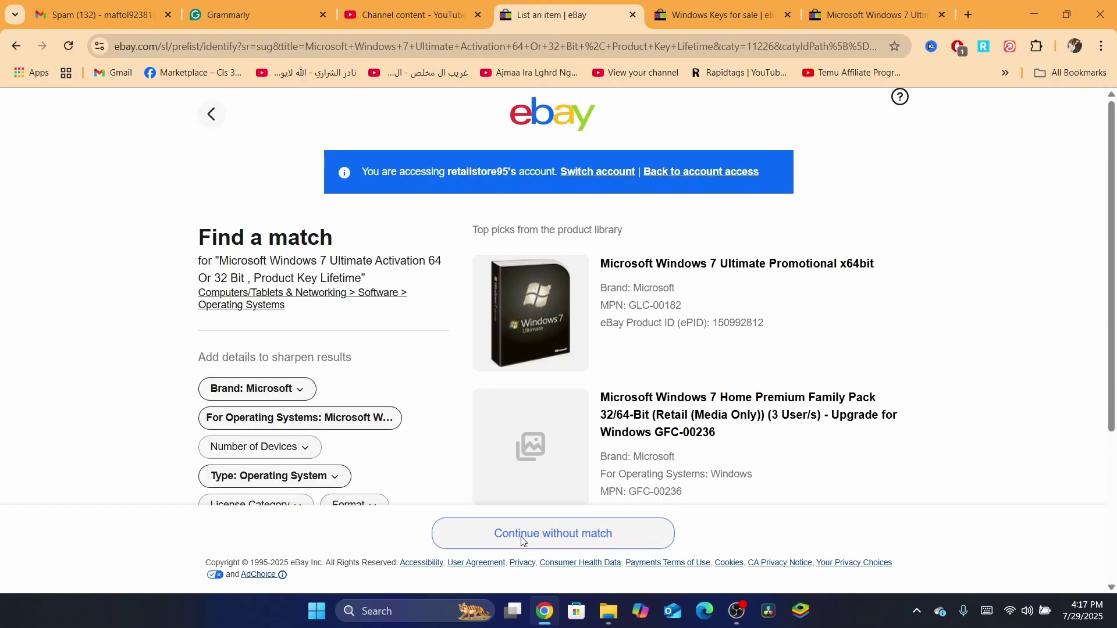
click(522, 541)
click(377, 200)
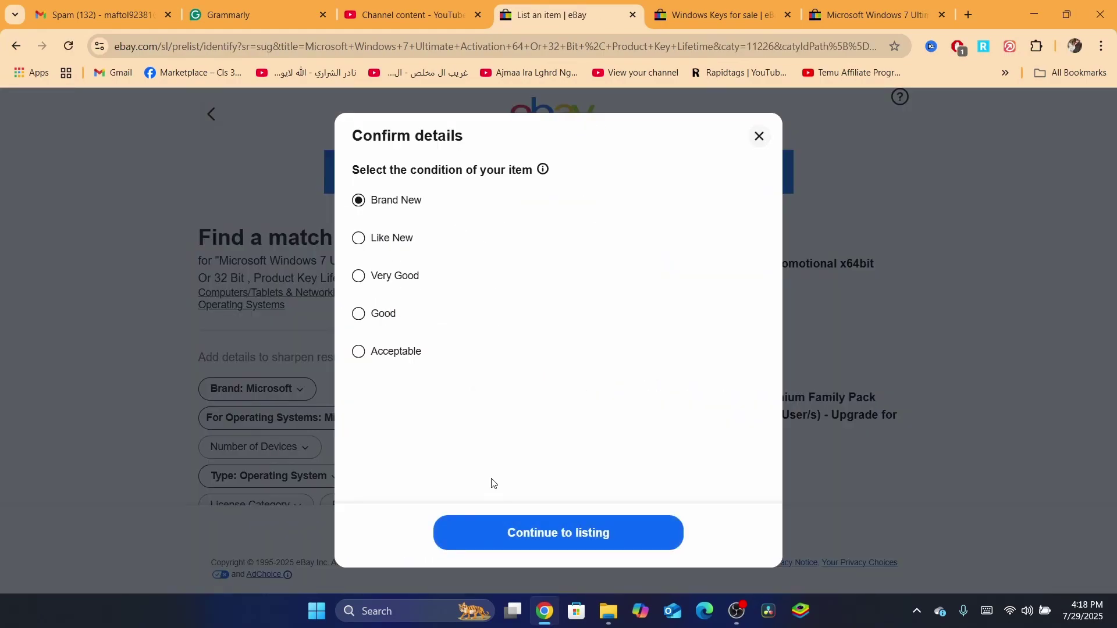
click(541, 532)
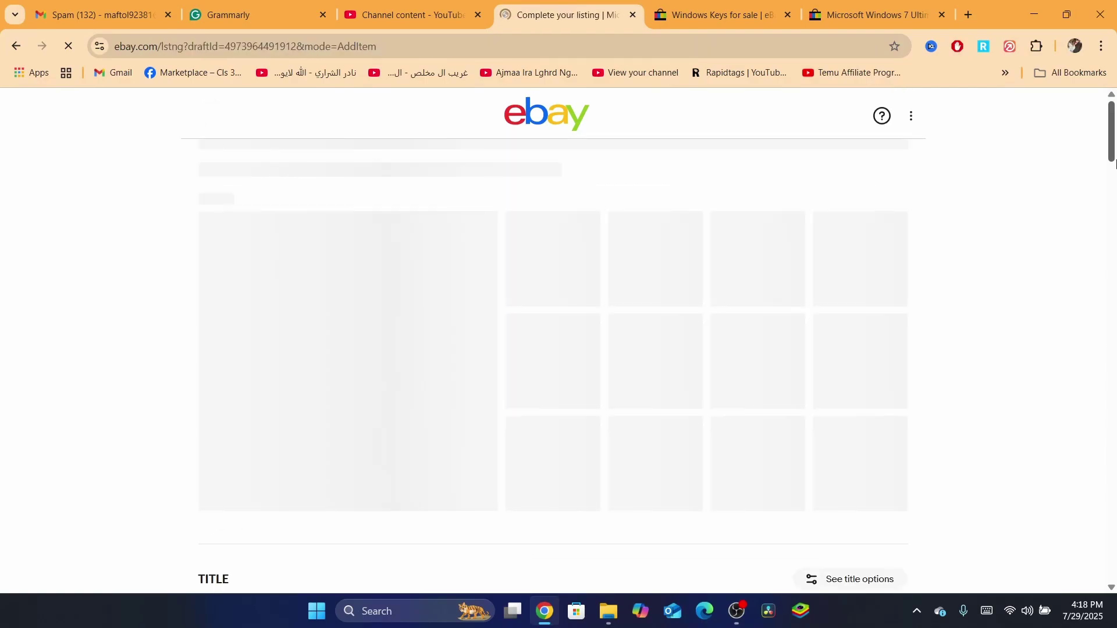
Step: Change the listing format in Pricing to Classified Ad
drag(1114, 164, 1114, 416)
scroll(411, 362, up, 4)
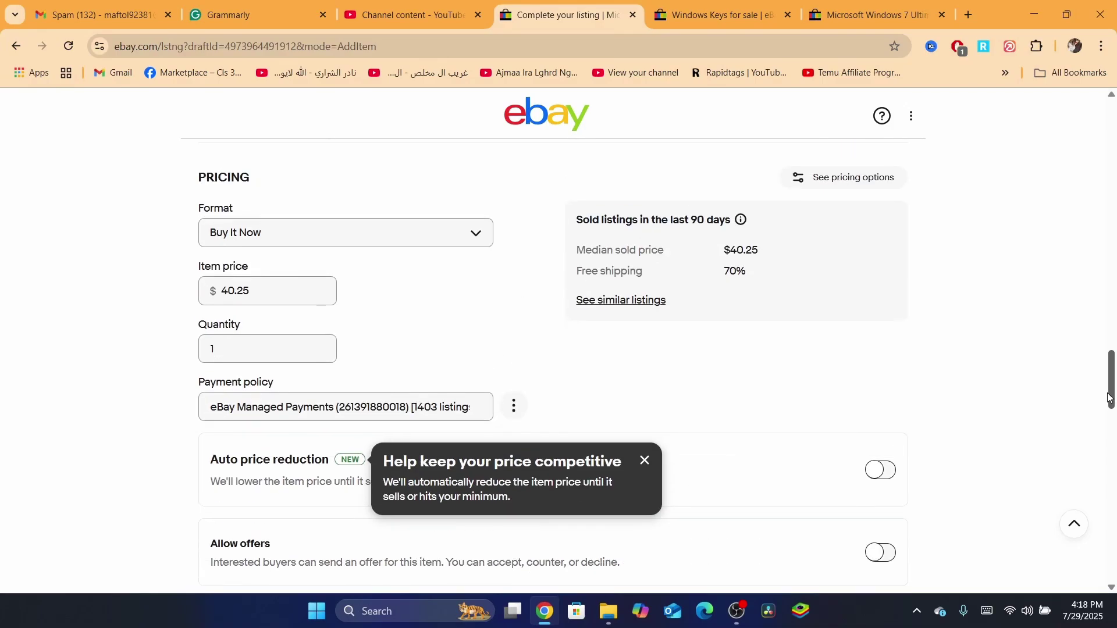
click(384, 356)
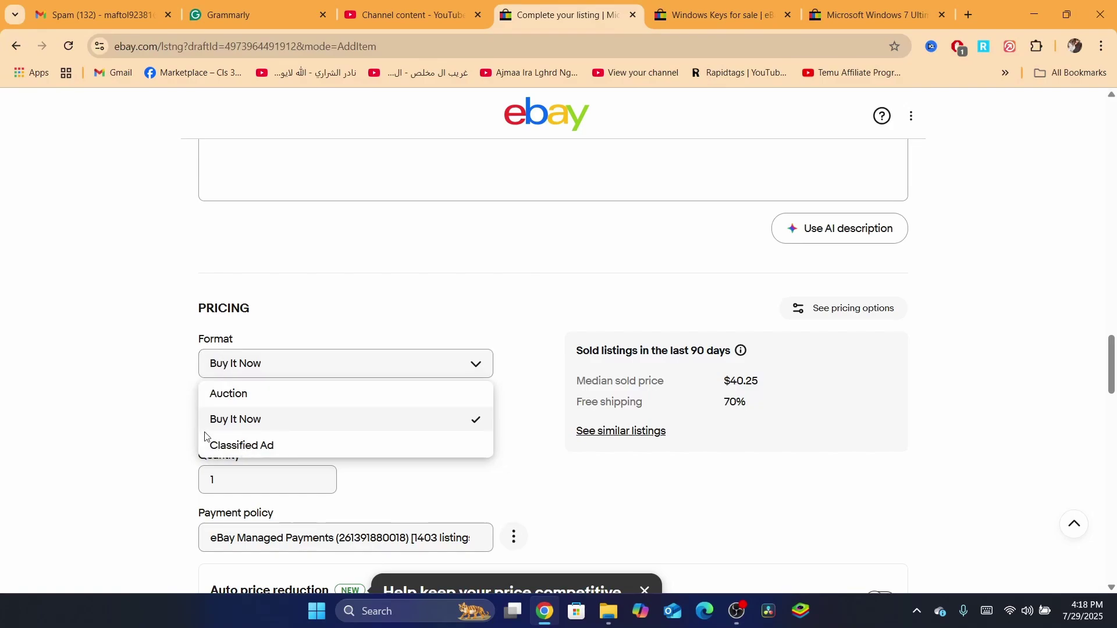
click(234, 448)
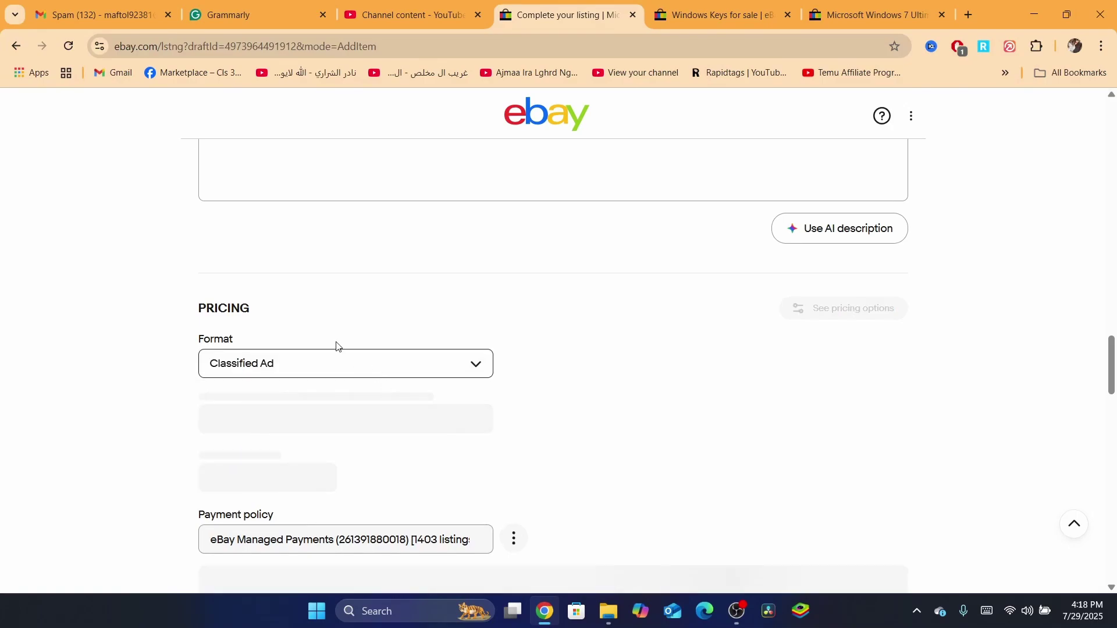
click(238, 374)
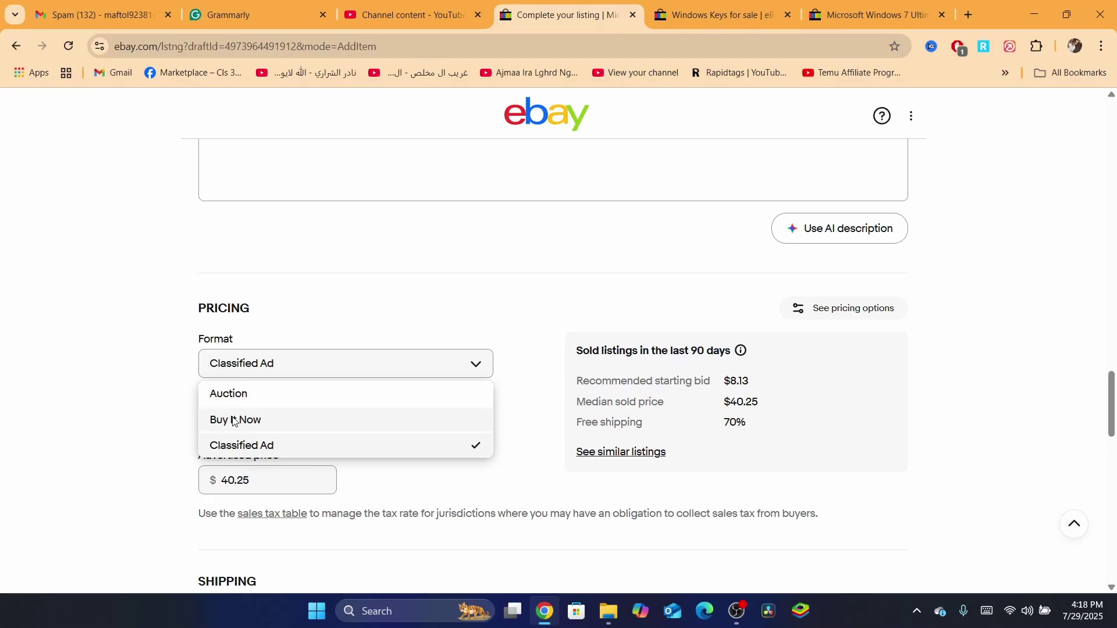
click(216, 455)
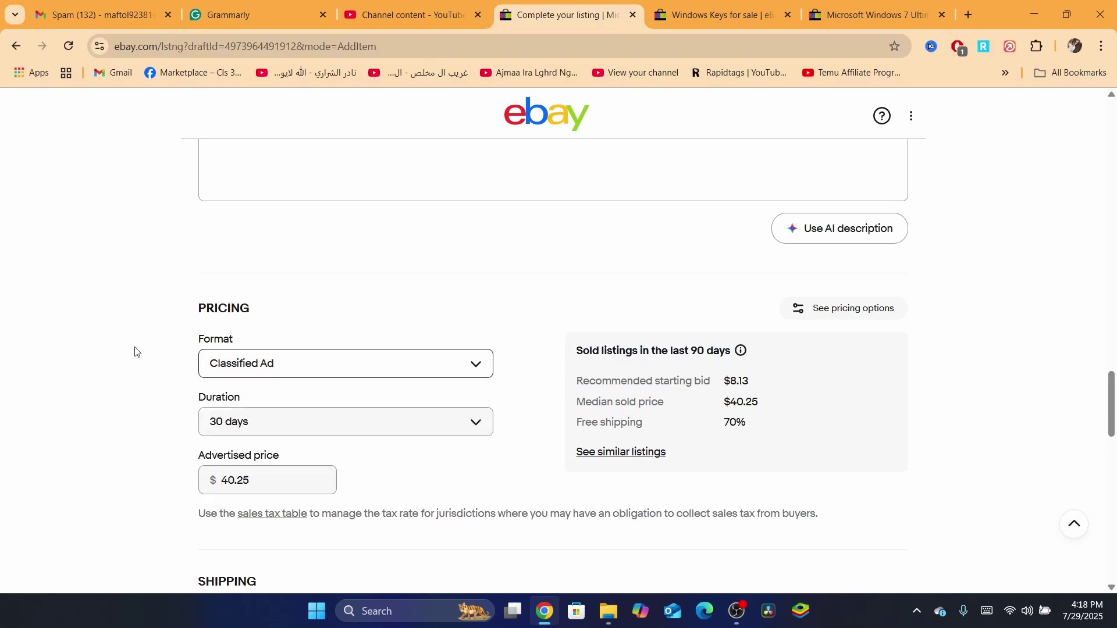
drag(1113, 423, 1114, 404)
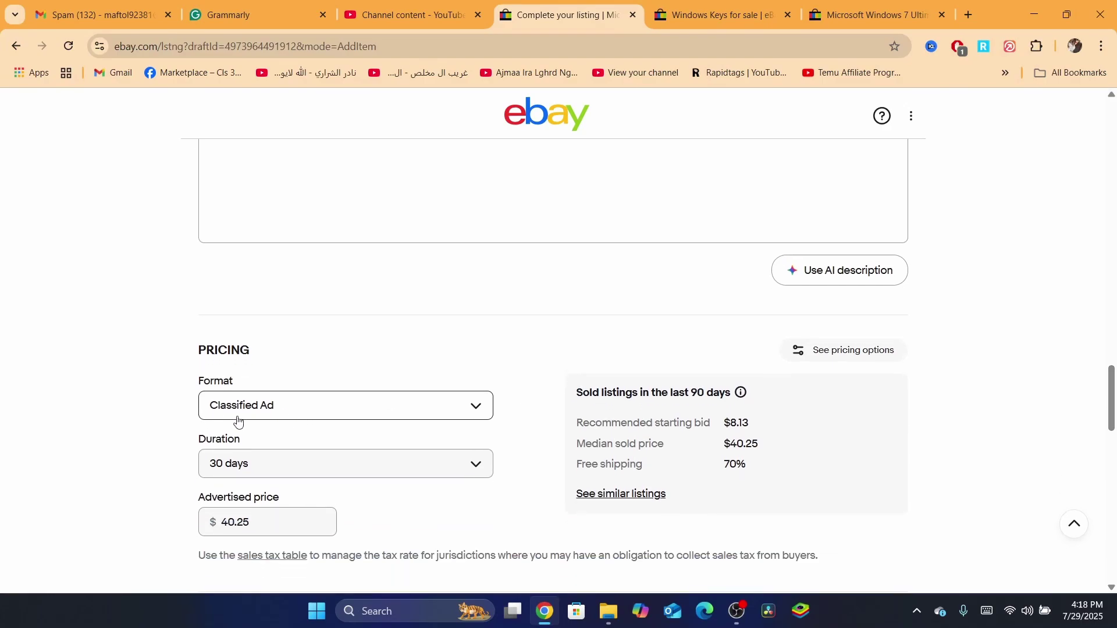
drag(1113, 401, 1114, 241)
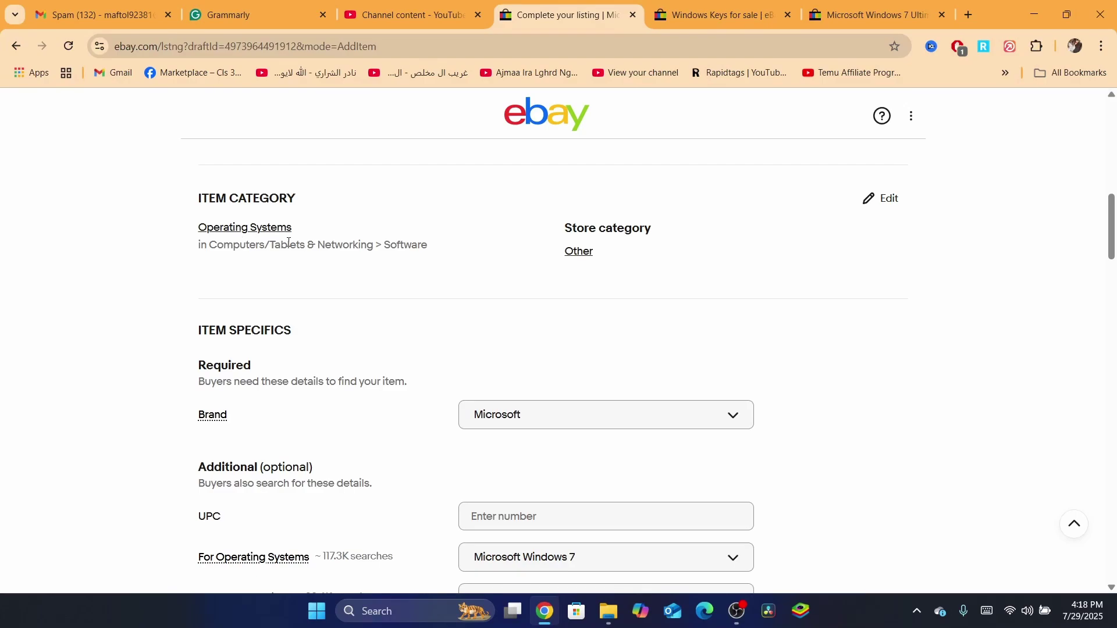
triple_click(425, 249)
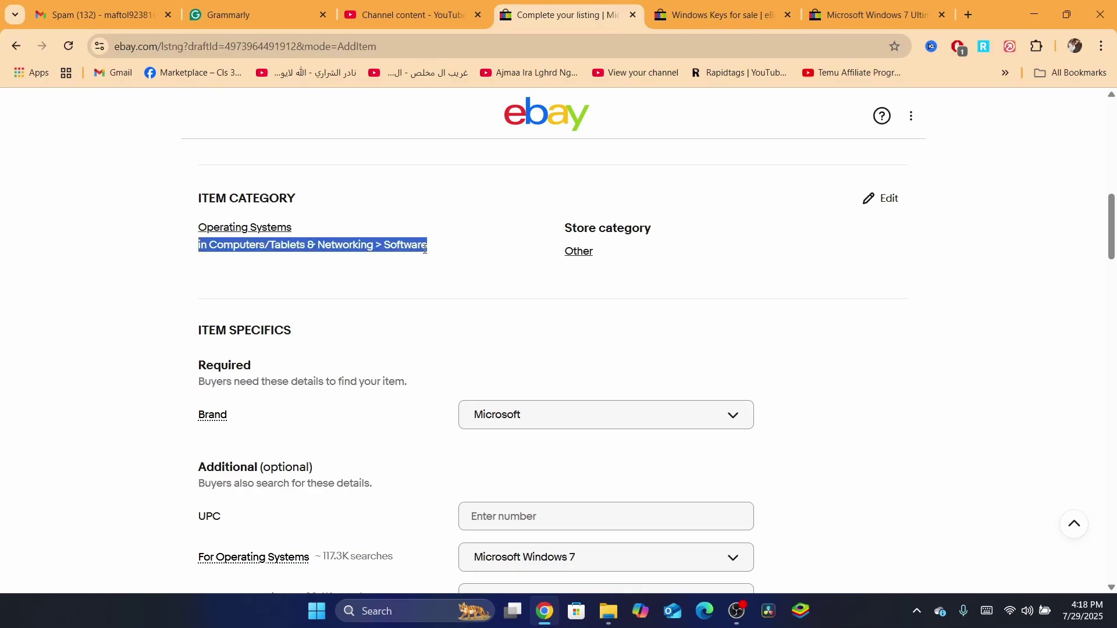
click(105, 278)
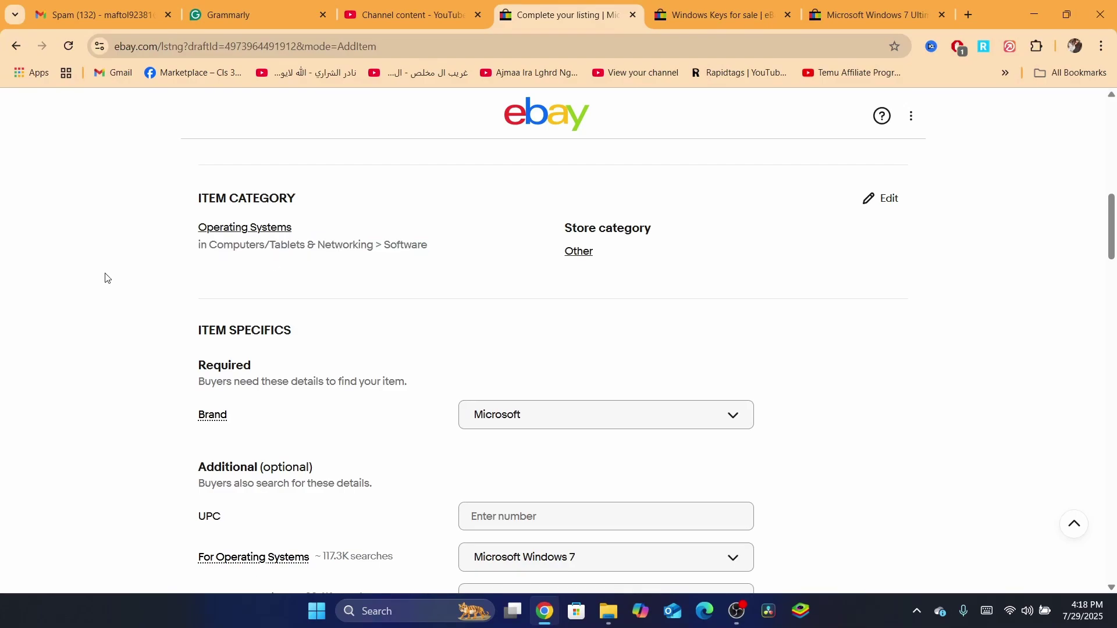
double_click(280, 243)
click(202, 265)
Step: Set the first category to Everything Else > Information Products > Other Information Products
click(885, 200)
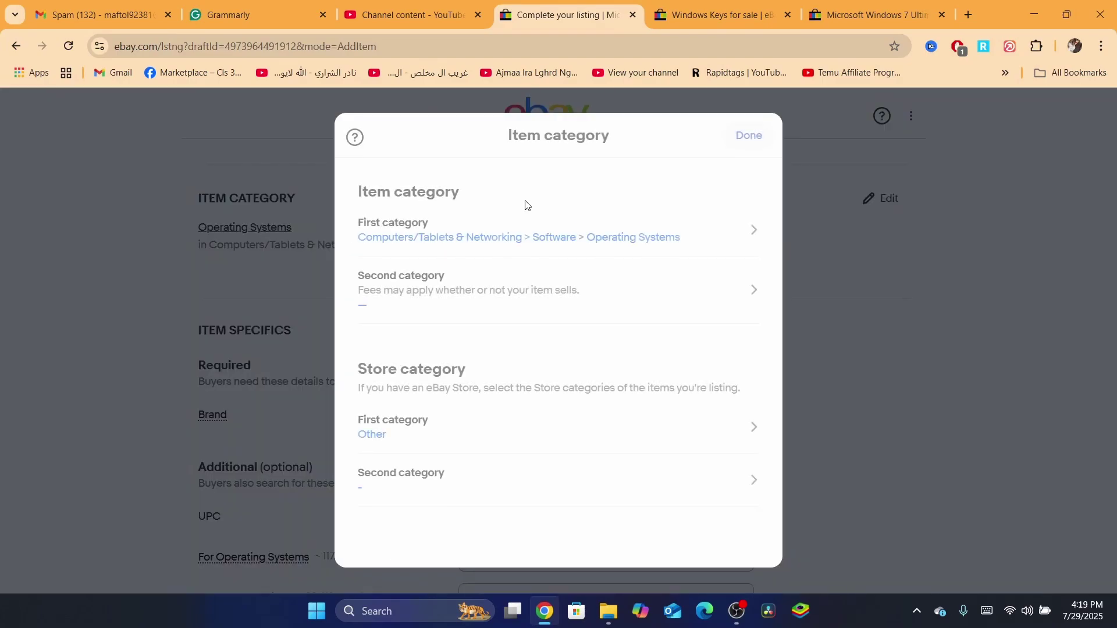
click(393, 244)
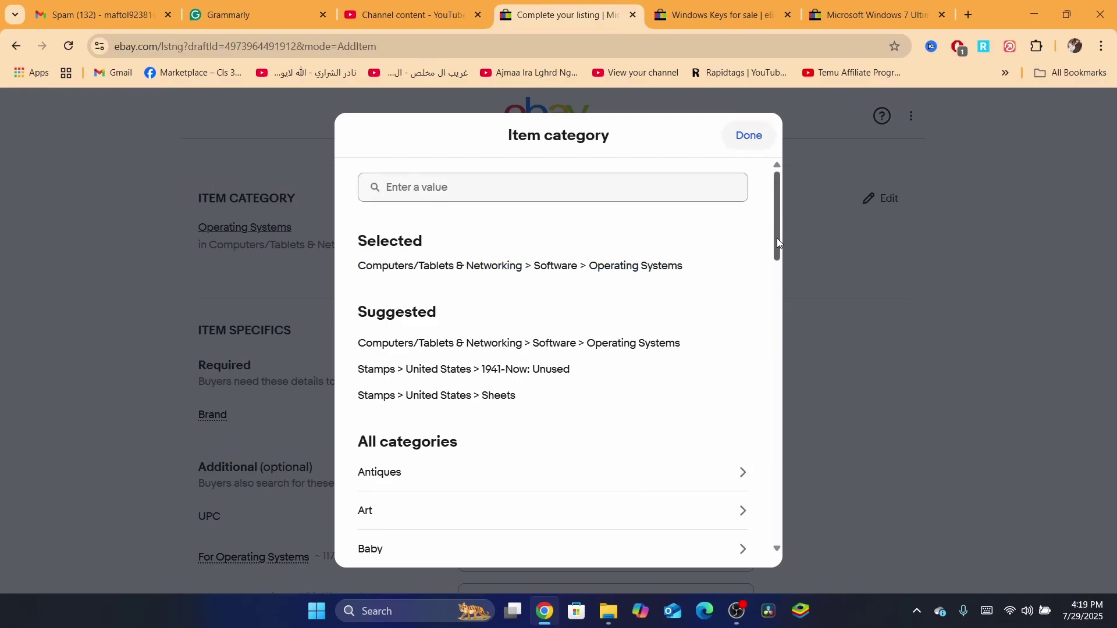
drag(777, 238, 772, 408)
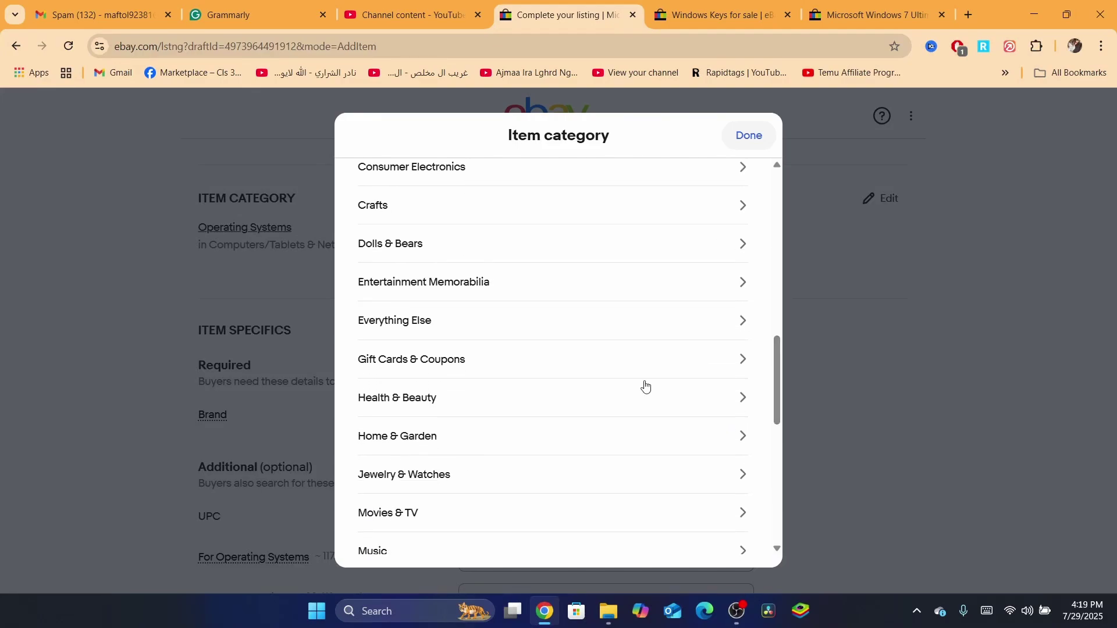
click(398, 322)
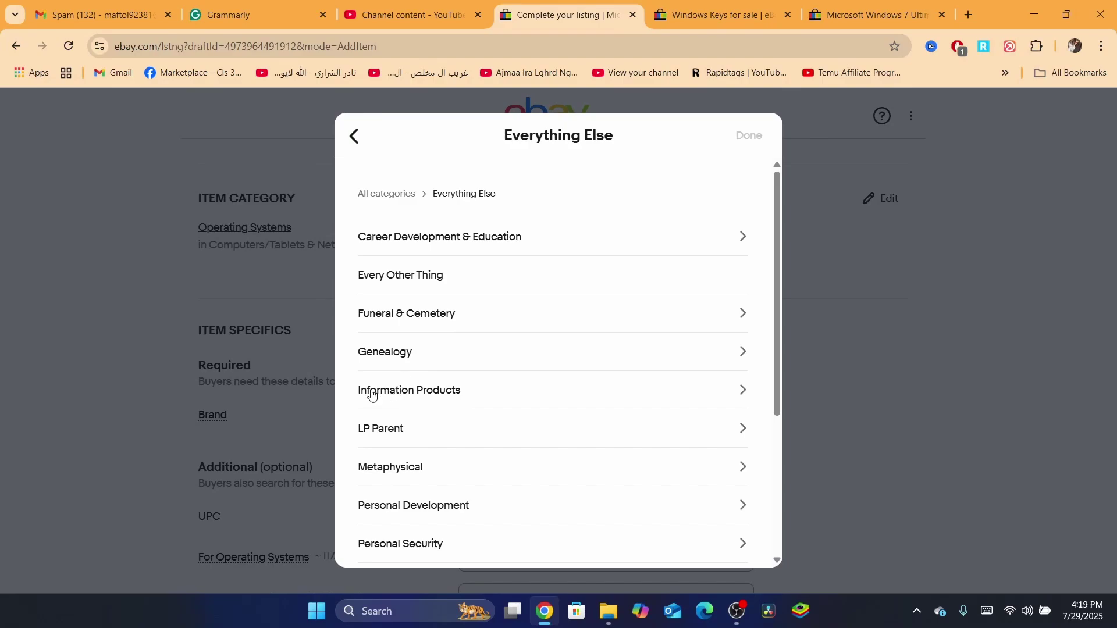
click(397, 392)
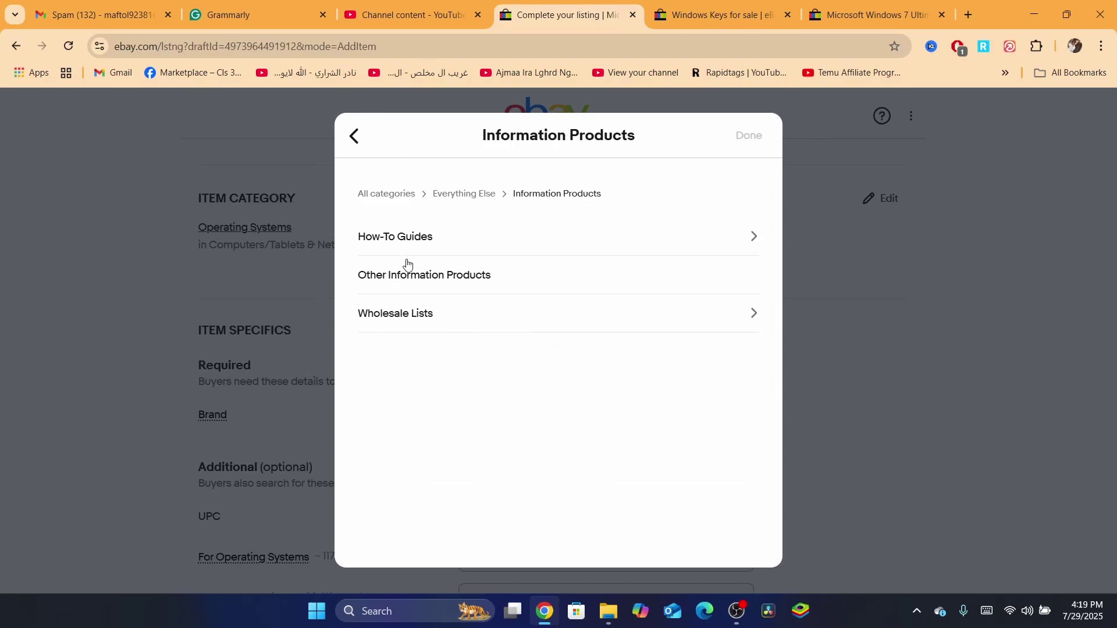
click(383, 283)
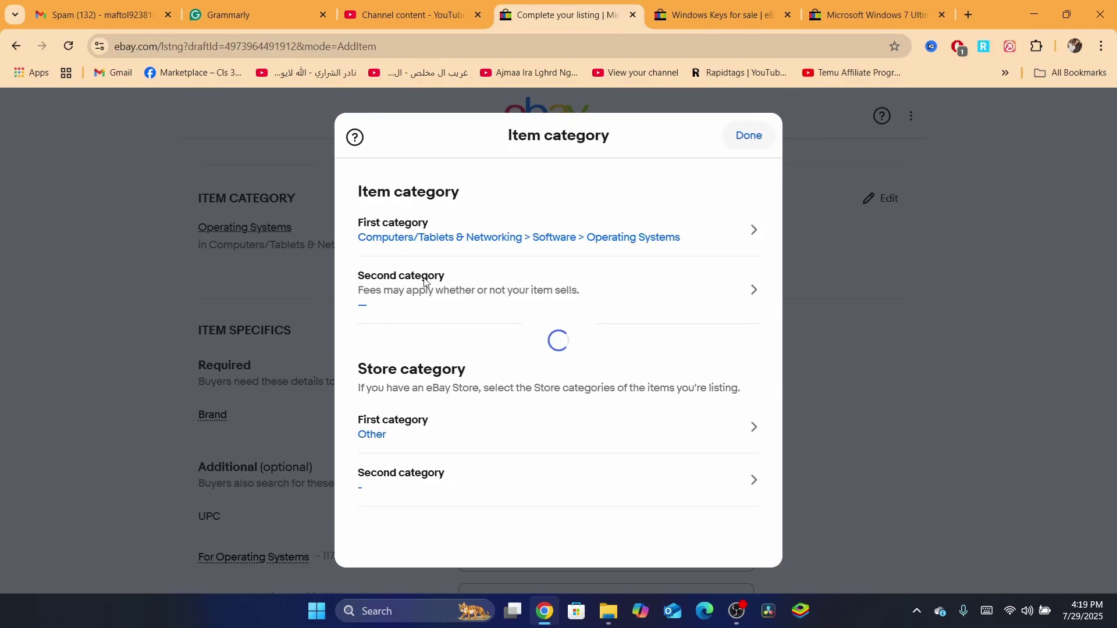
click(748, 139)
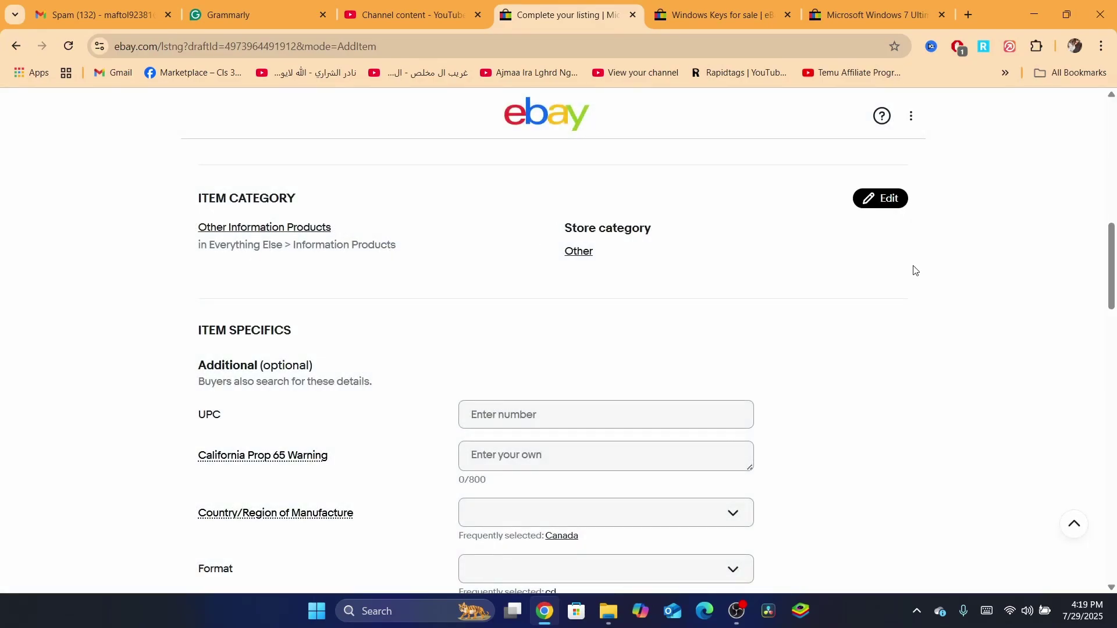
Step: Scroll to the bottom of the form and highlight the $9.95 fee total
drag(1114, 276, 1114, 530)
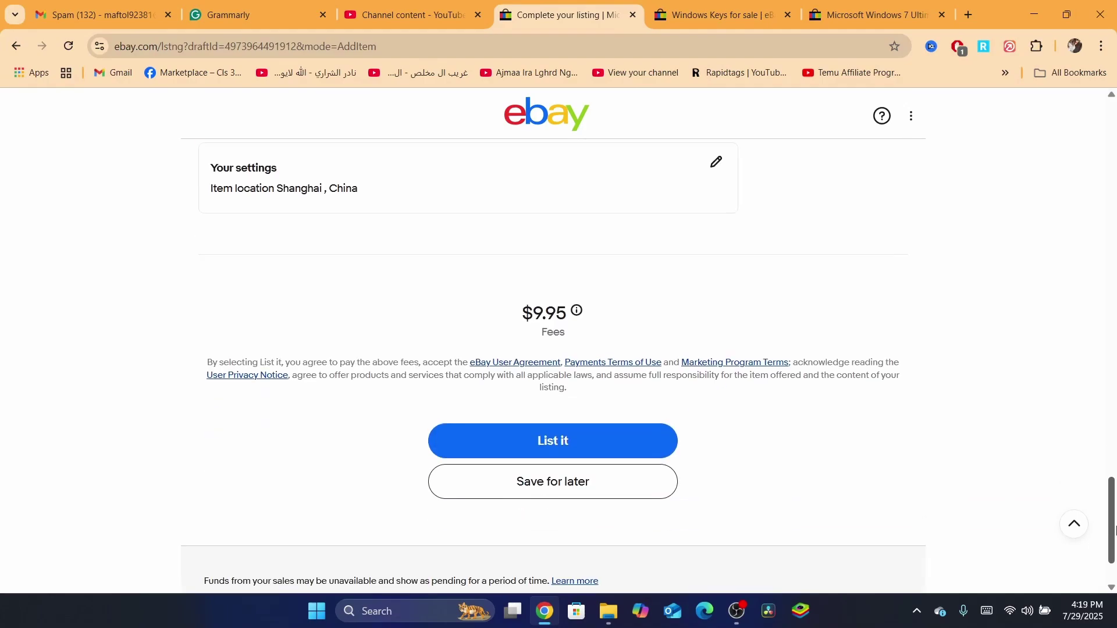
drag(511, 319, 574, 322)
drag(506, 306, 569, 312)
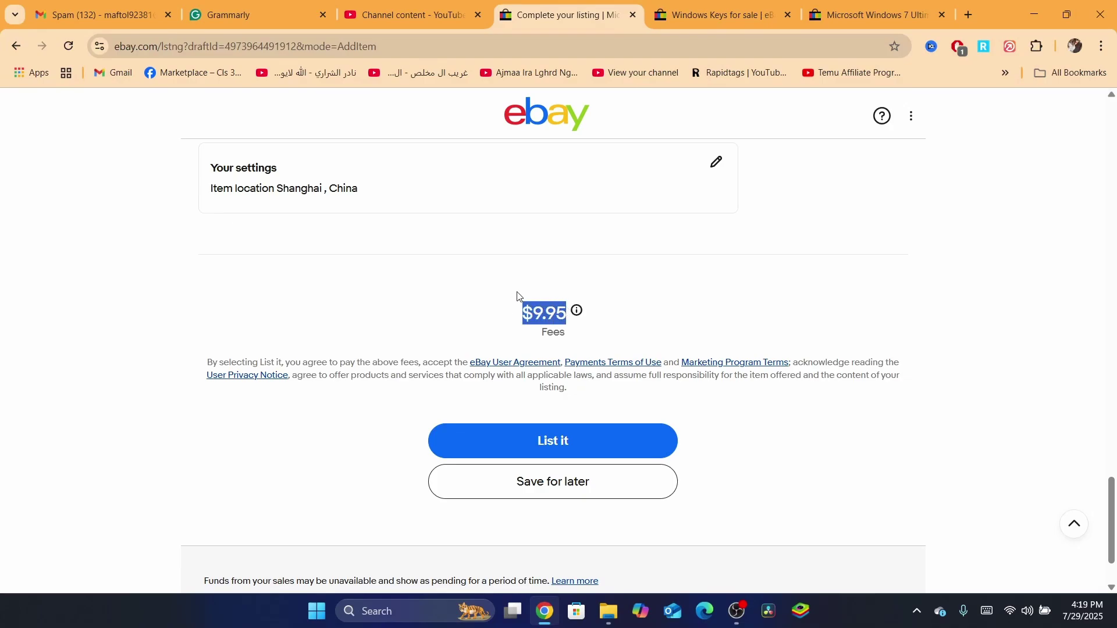
click(624, 320)
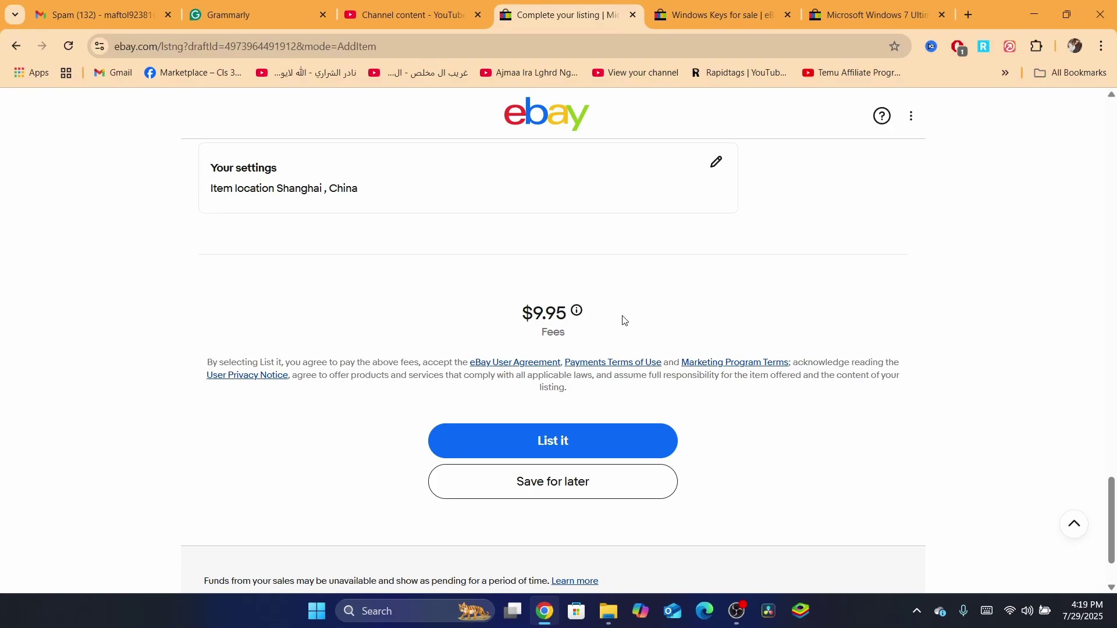
drag(515, 323, 569, 316)
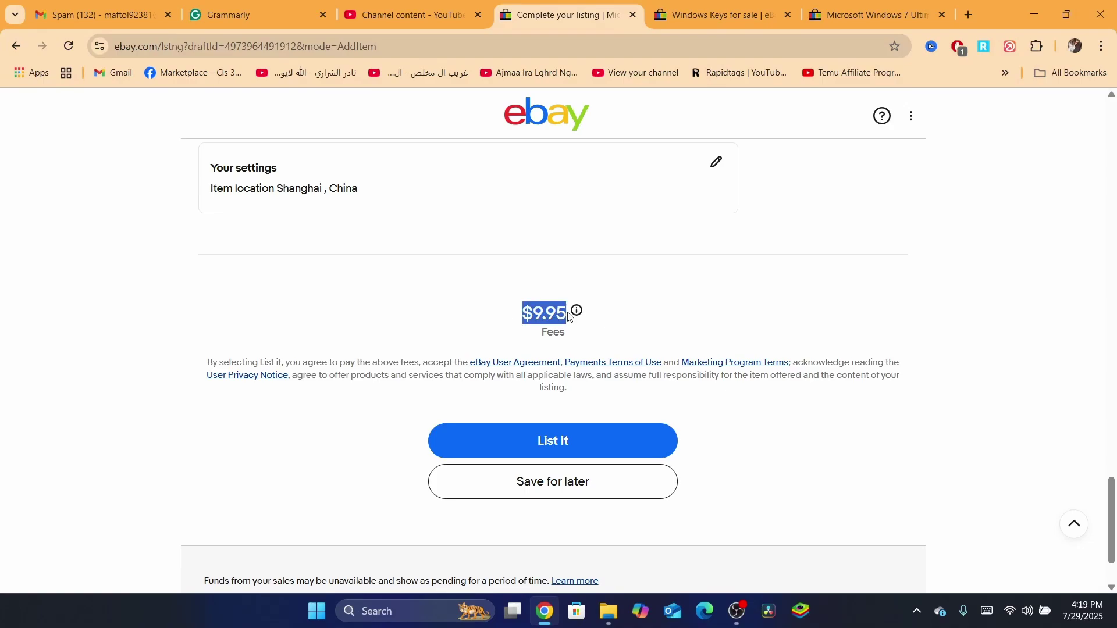
drag(1111, 513, 1115, 214)
scroll(930, 301, down, 15)
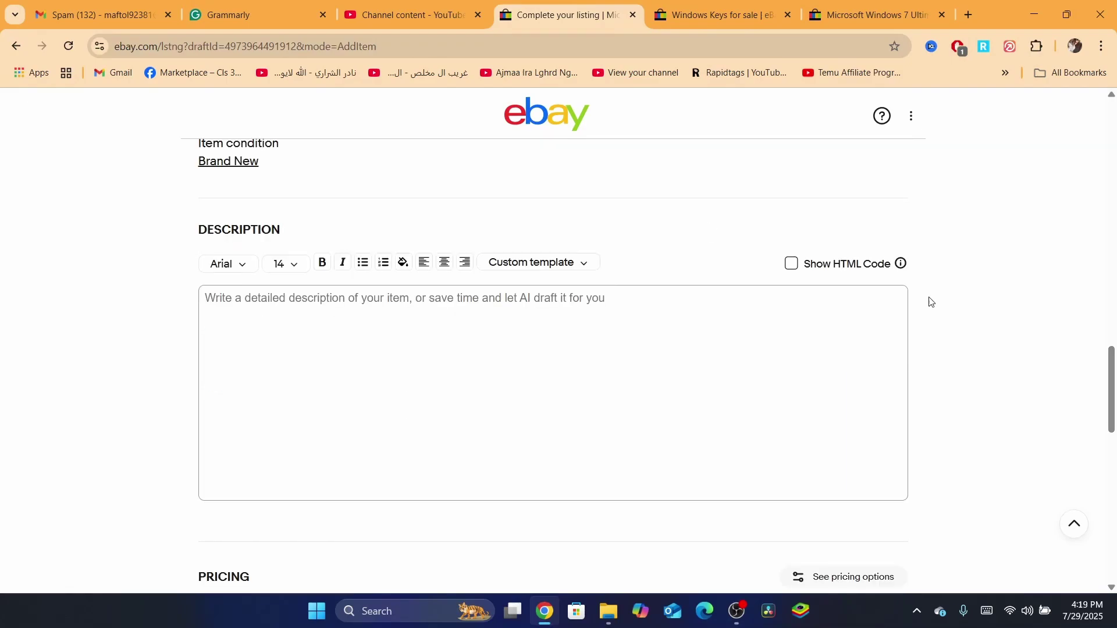
click(583, 324)
drag(1106, 381, 1107, 517)
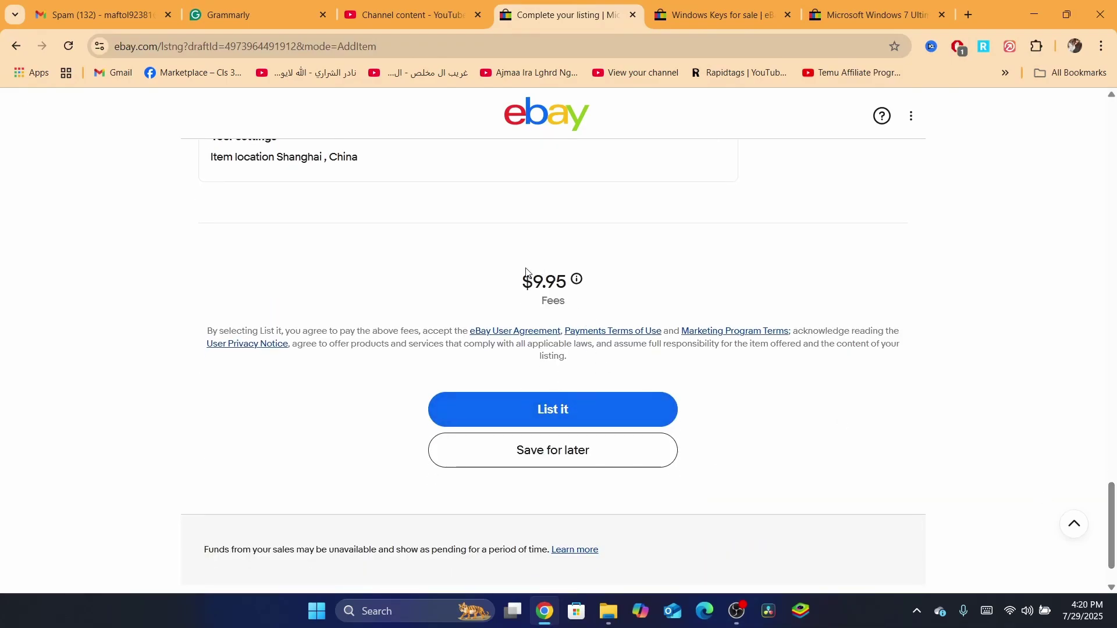
drag(527, 272, 573, 289)
click(557, 287)
click(575, 284)
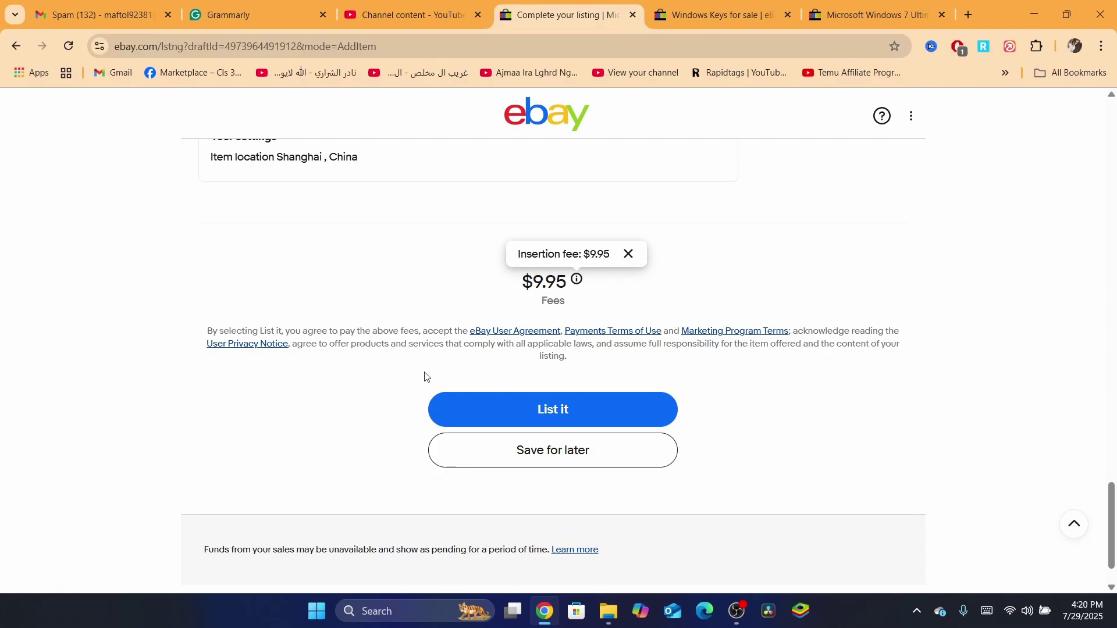
triple_click(608, 359)
click(631, 256)
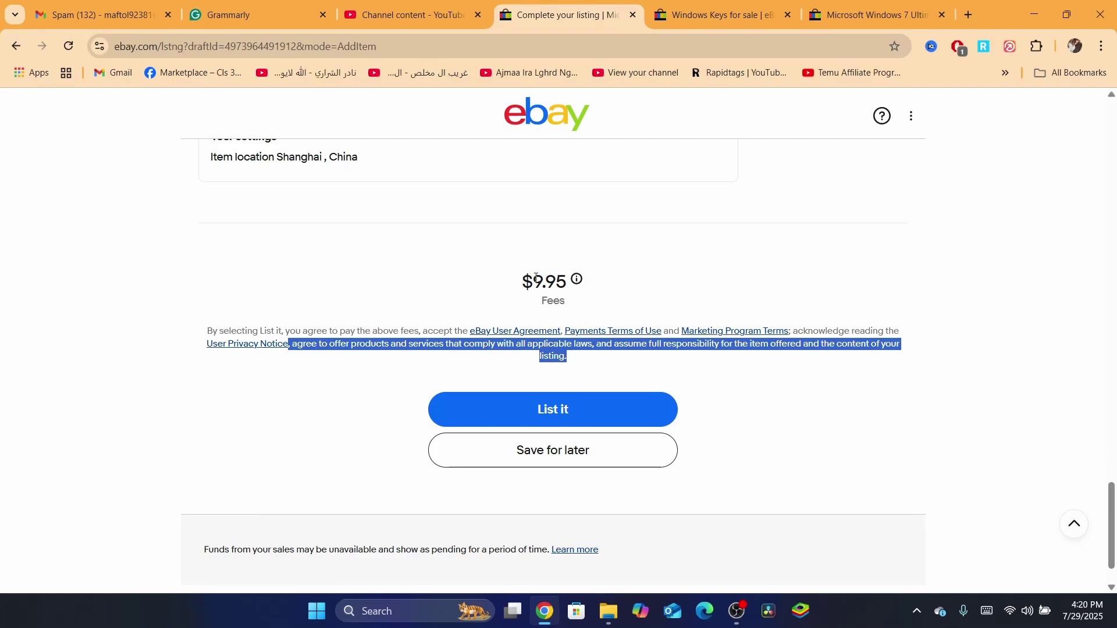
click(460, 277)
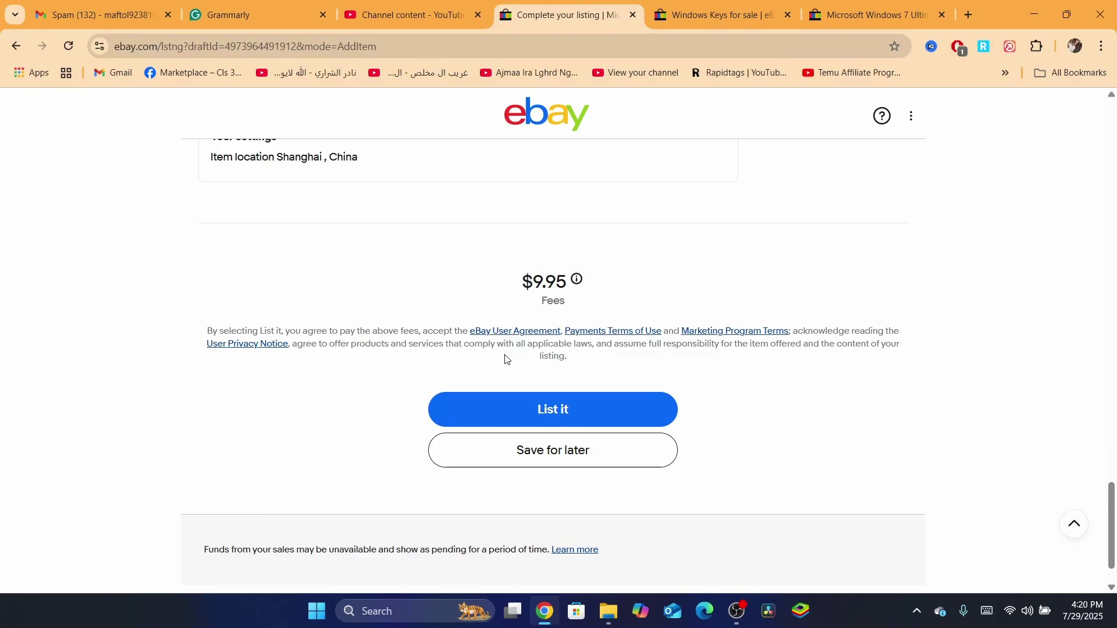